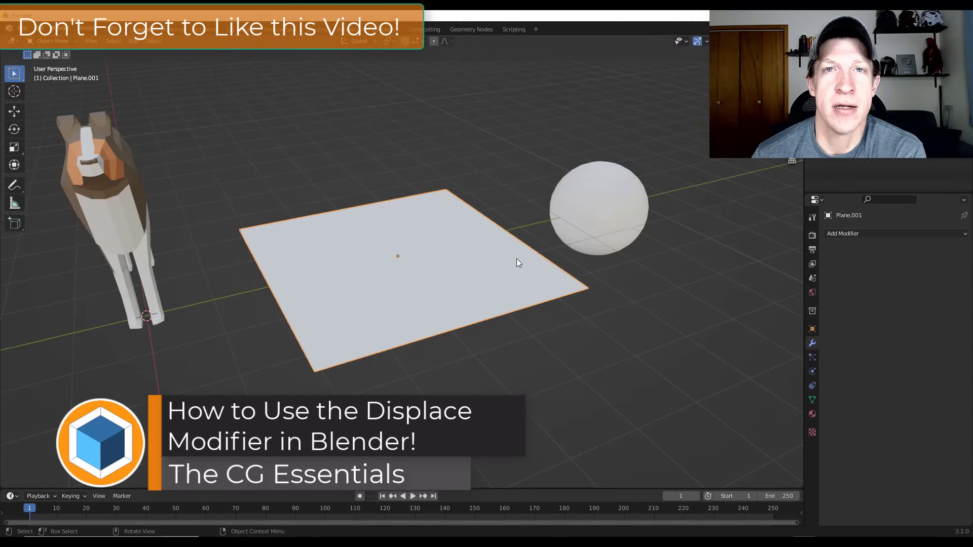
pyautogui.click(366, 272)
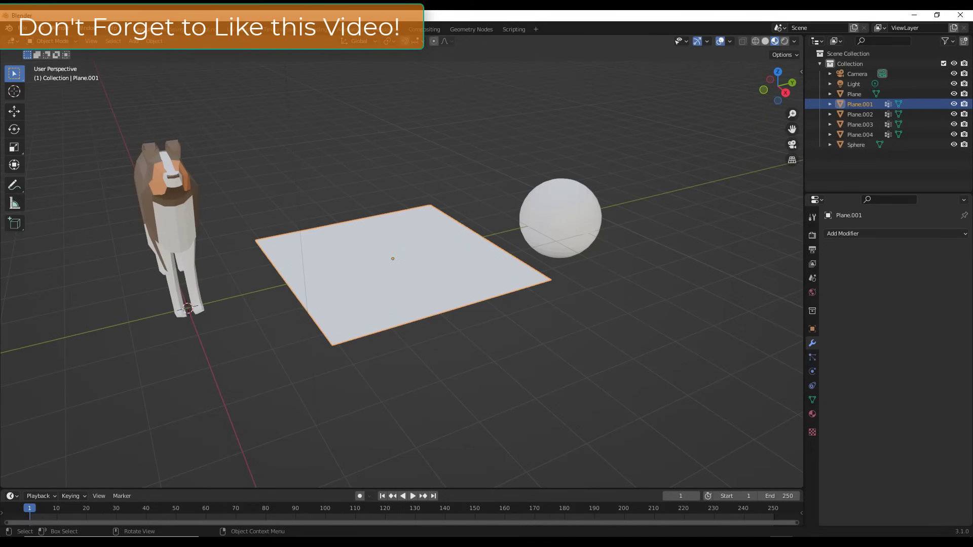
pyautogui.click(877, 199)
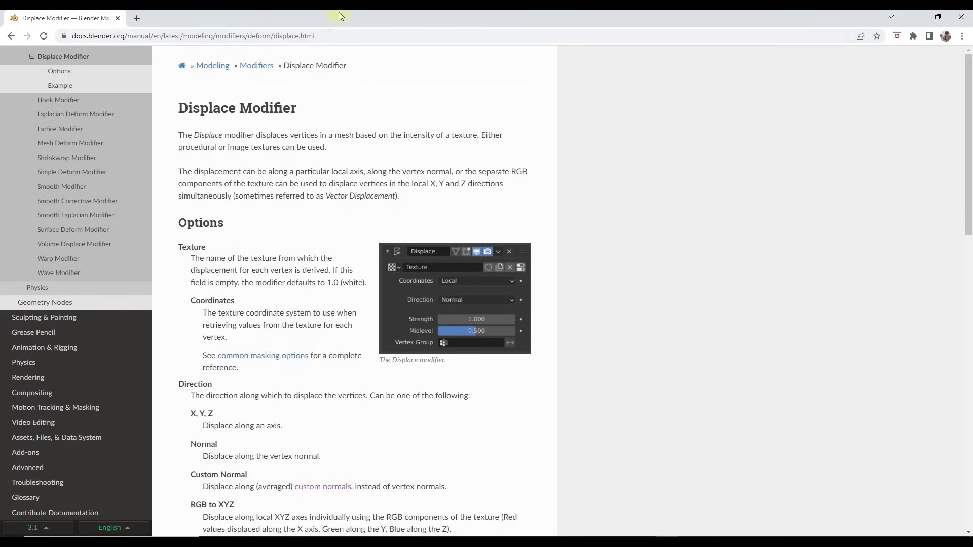
pyautogui.click(914, 17)
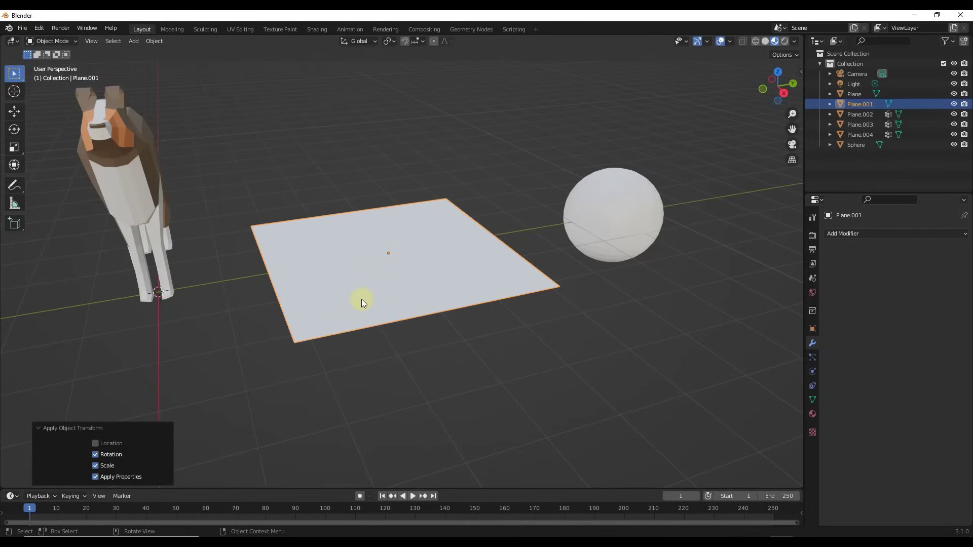
pyautogui.press('Tab')
pyautogui.moveTo(374, 300)
pyautogui.mouseDown(button='middle')
pyautogui.moveTo(430, 278)
pyautogui.moveTo(379, 307)
pyautogui.moveTo(391, 306)
pyautogui.mouseUp(button='middle')
pyautogui.press('Tab')
pyautogui.press('Tab')
pyautogui.press('Tab')
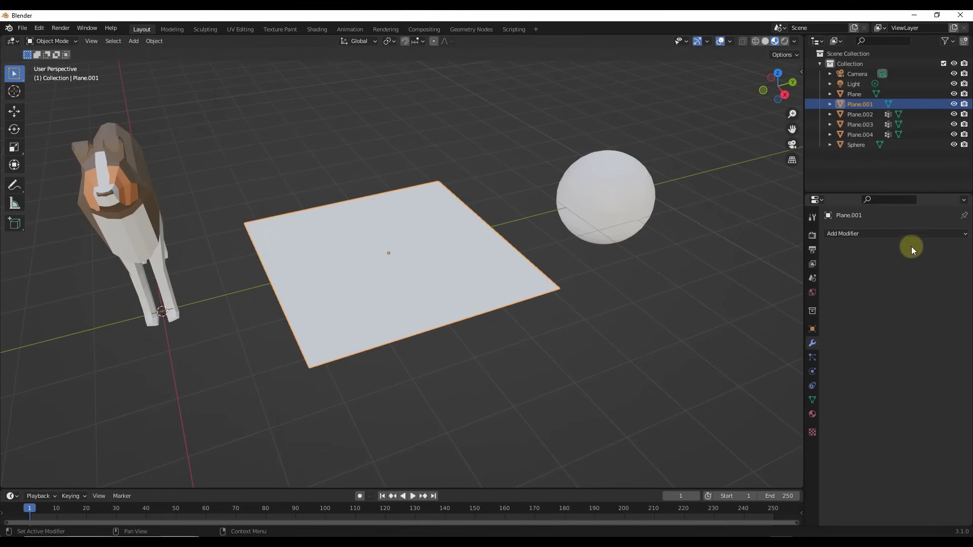
# Step: Add a Displace modifier to the plane and set its strength to 1.2
pyautogui.click(874, 234)
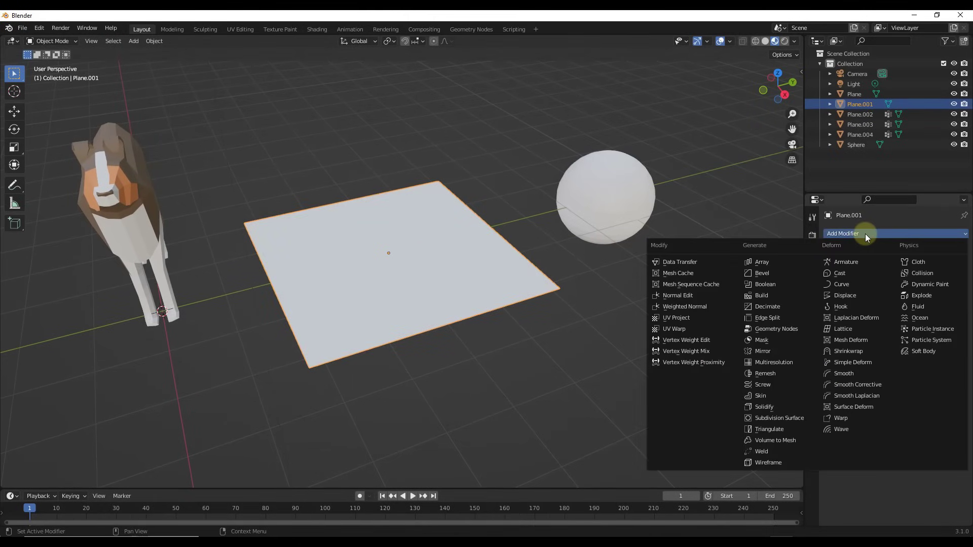
pyautogui.click(862, 233)
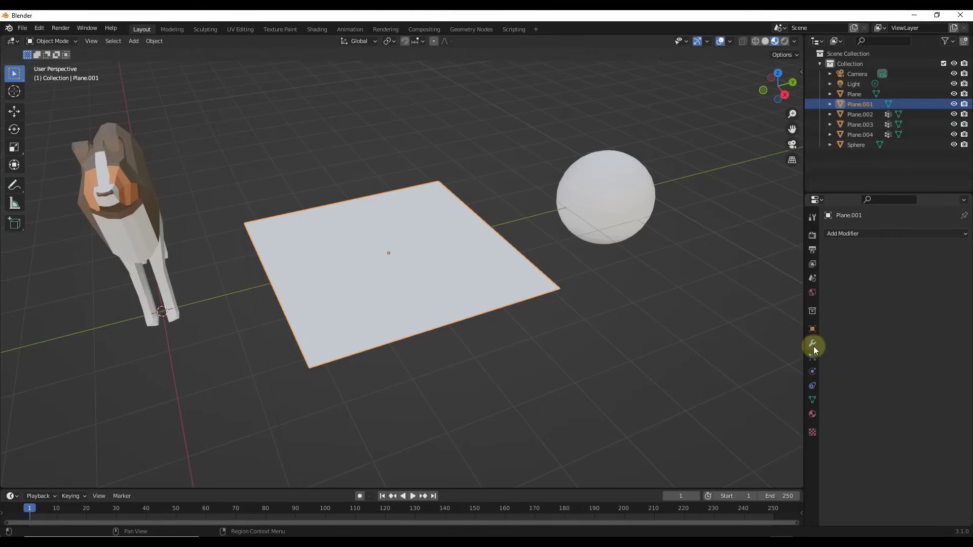
pyautogui.click(839, 235)
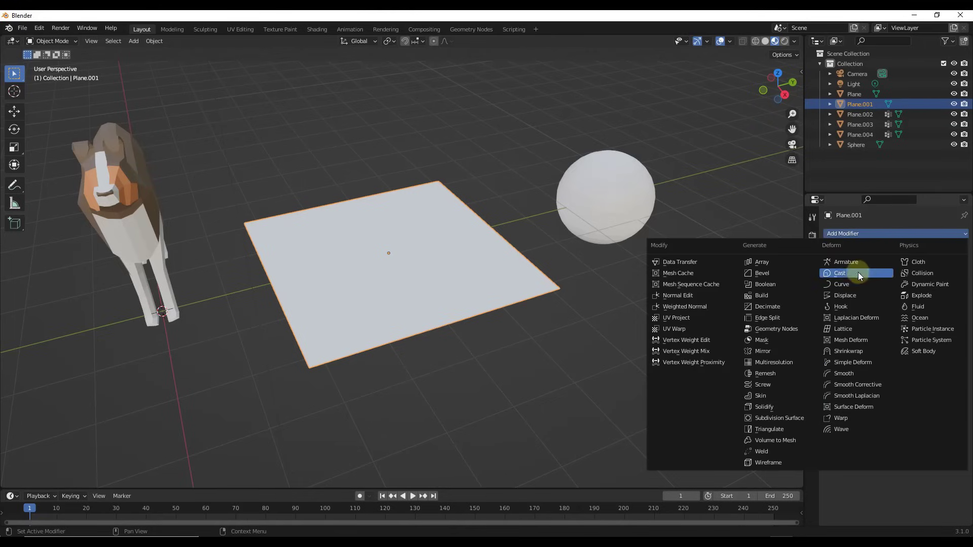
pyautogui.click(851, 296)
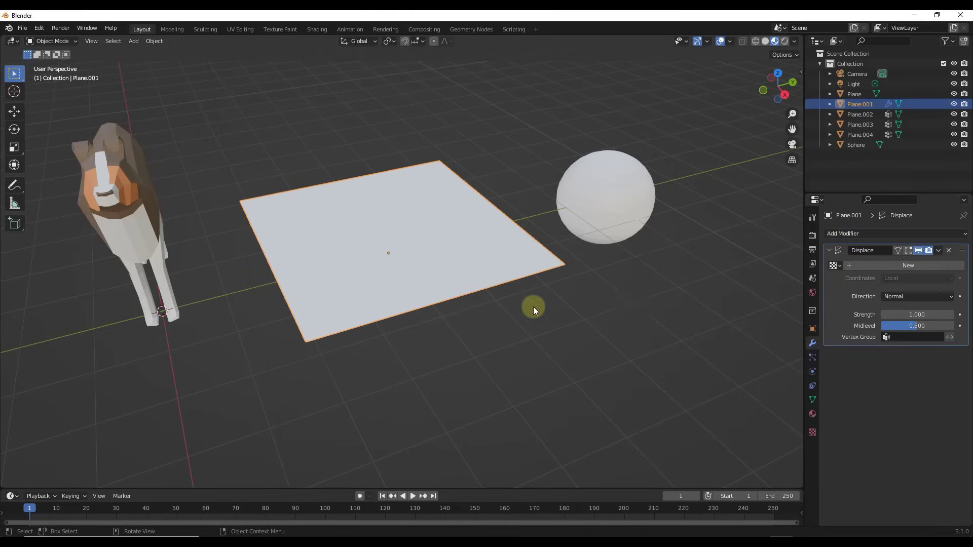
pyautogui.moveTo(527, 312)
pyautogui.mouseDown(button='middle')
pyautogui.moveTo(521, 274)
pyautogui.moveTo(529, 310)
pyautogui.mouseUp(button='middle')
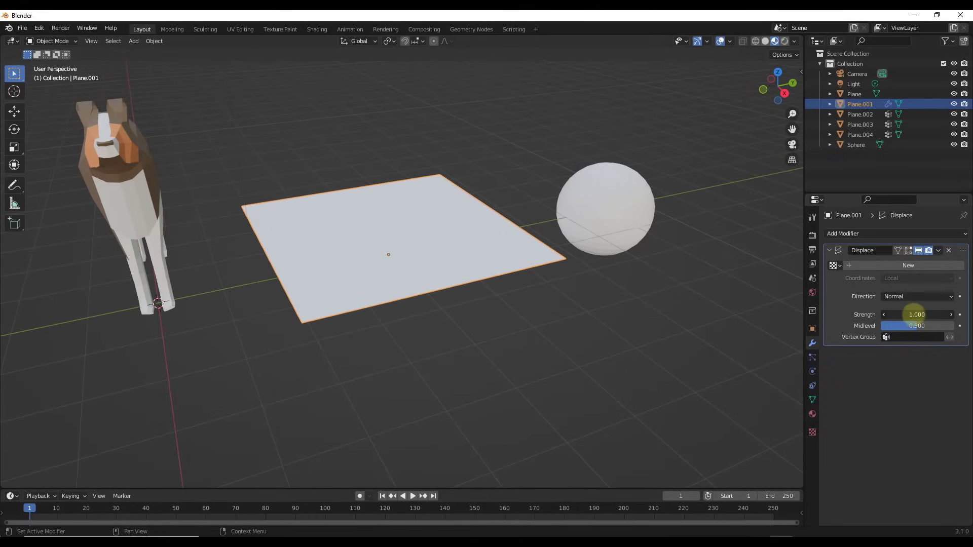
pyautogui.moveTo(915, 314); pyautogui.dragTo(912, 315)
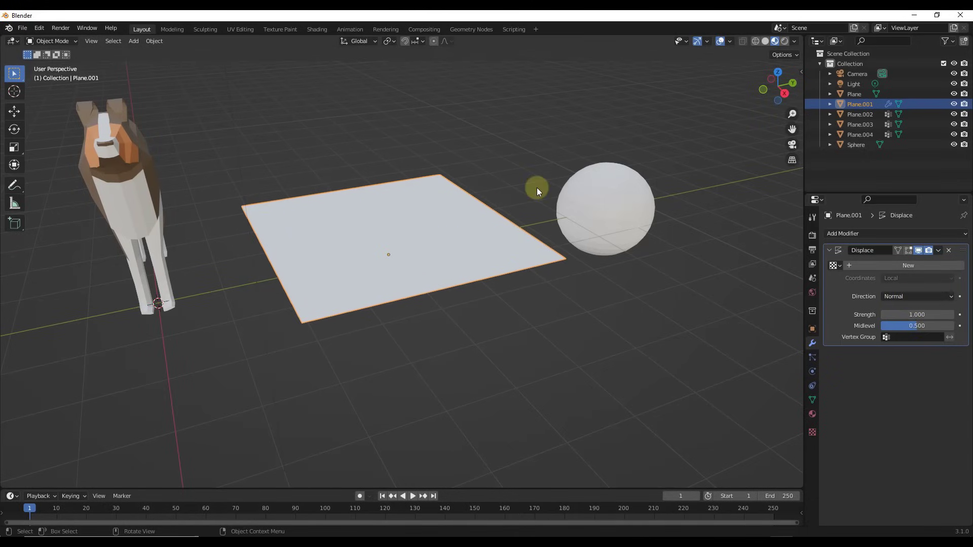
pyautogui.moveTo(905, 315)
pyautogui.mouseDown()
pyautogui.moveTo(897, 315)
pyautogui.moveTo(905, 314)
pyautogui.mouseUp()
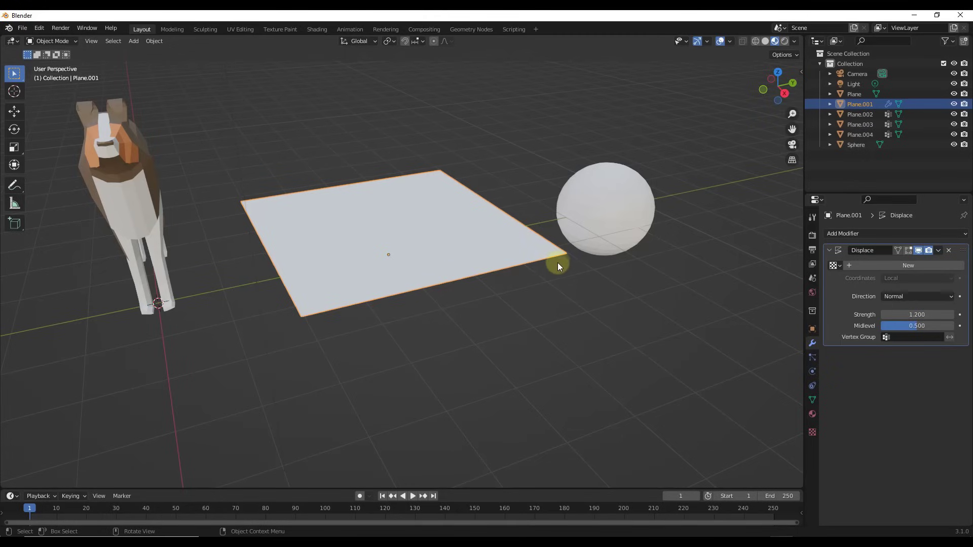
# Step: Add a Displace modifier to the sphere, set its strength to 0.4 and deselect the sphere
pyautogui.scroll(4, 756, 262)
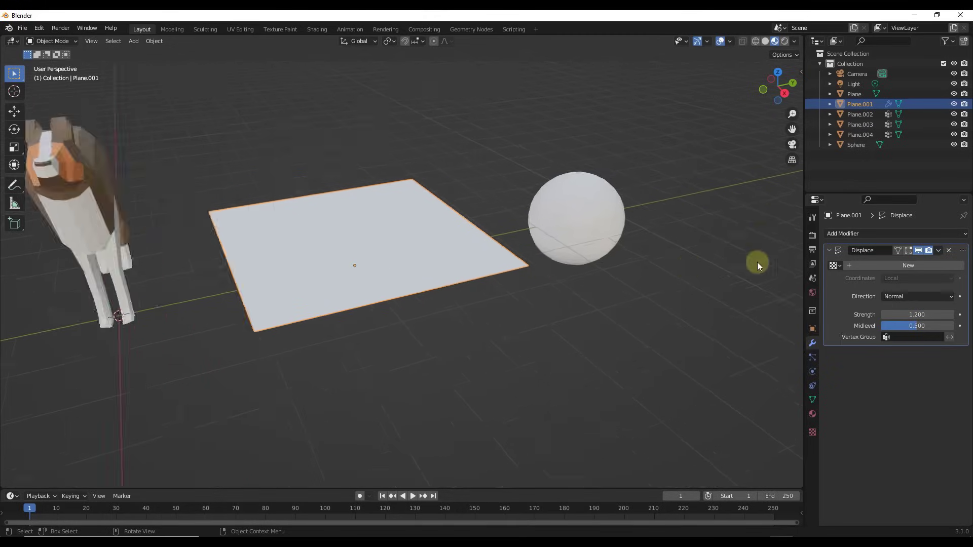
pyautogui.click(559, 213)
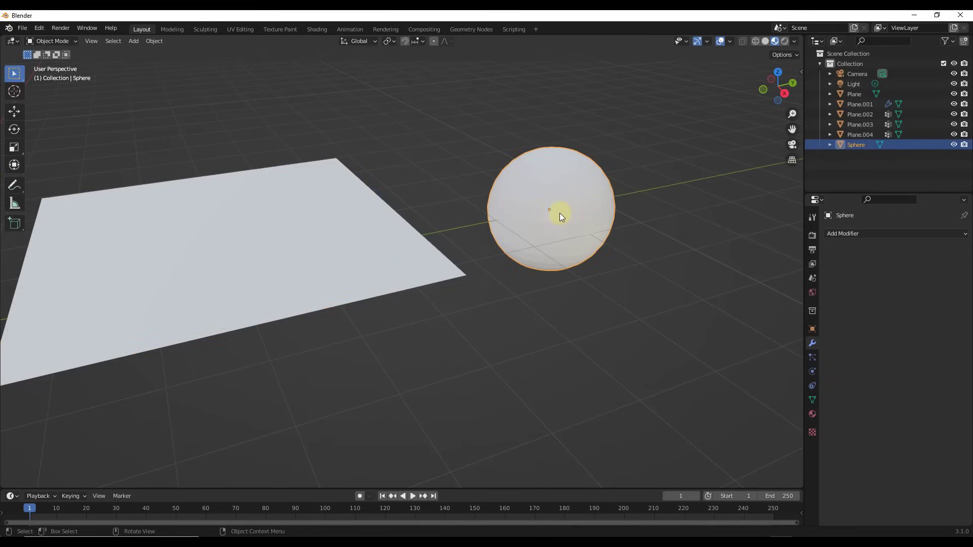
pyautogui.click(863, 236)
pyautogui.click(860, 293)
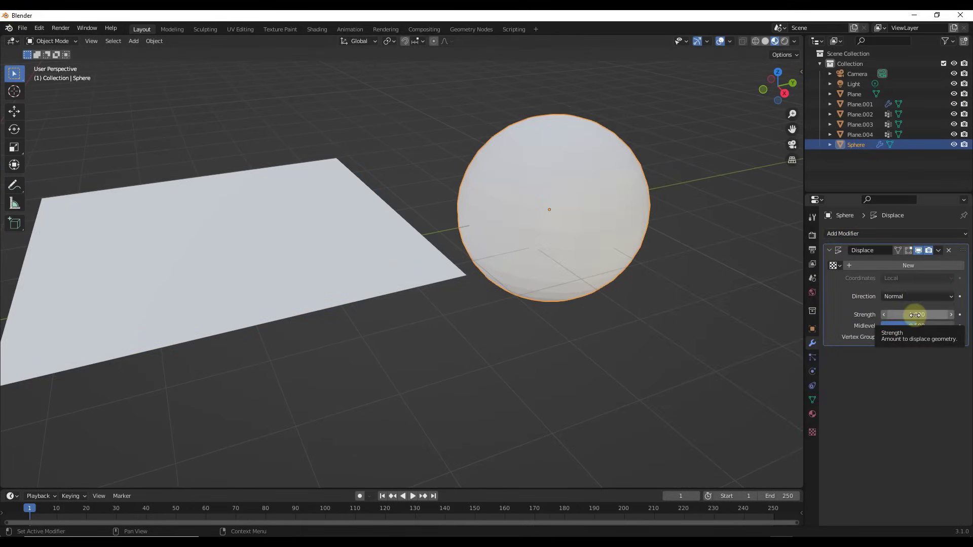
pyautogui.moveTo(918, 315); pyautogui.dragTo(908, 315)
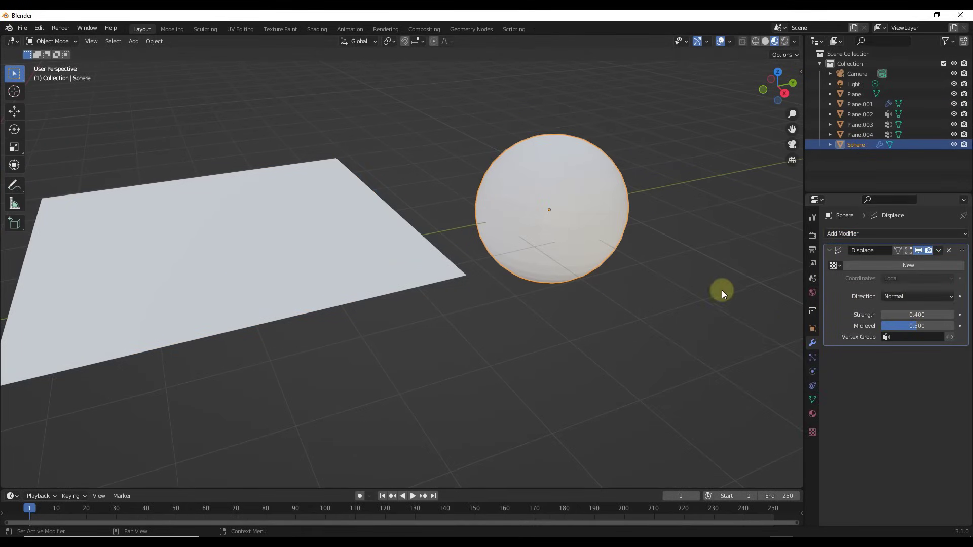
pyautogui.click(757, 235)
# Step: Subdivide the plane's mesh with 10 cuts
pyautogui.scroll(-4, 704, 223)
pyautogui.moveTo(582, 218)
pyautogui.mouseDown(button='middle')
pyautogui.moveTo(582, 235)
pyautogui.moveTo(593, 236)
pyautogui.moveTo(556, 239)
pyautogui.mouseUp(button='middle')
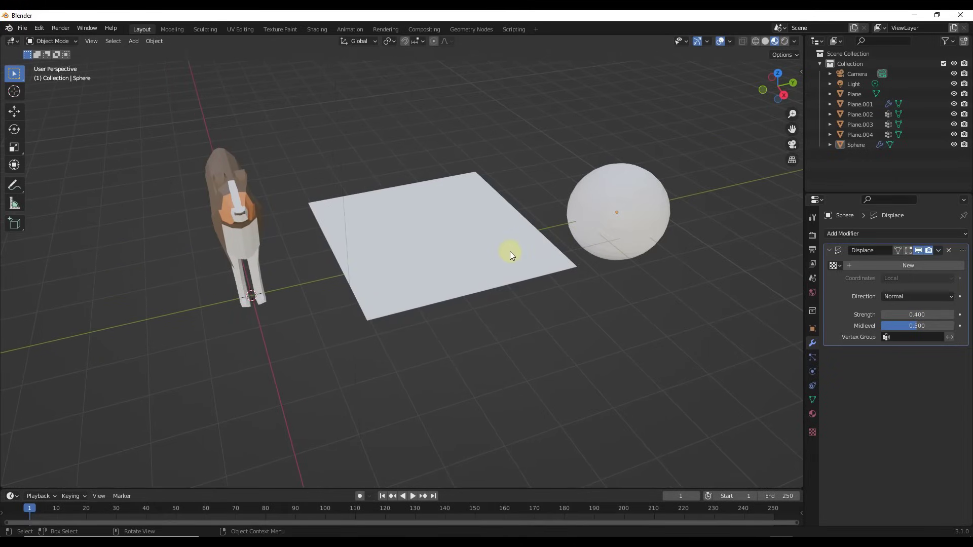
pyautogui.moveTo(494, 251); pyautogui.dragTo(485, 253, button='middle')
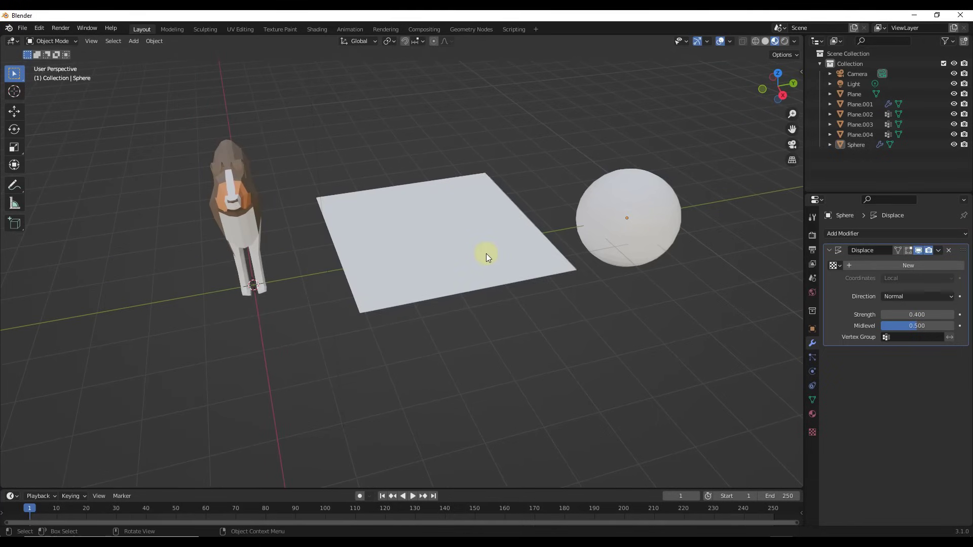
pyautogui.click(445, 248)
pyautogui.press('Tab')
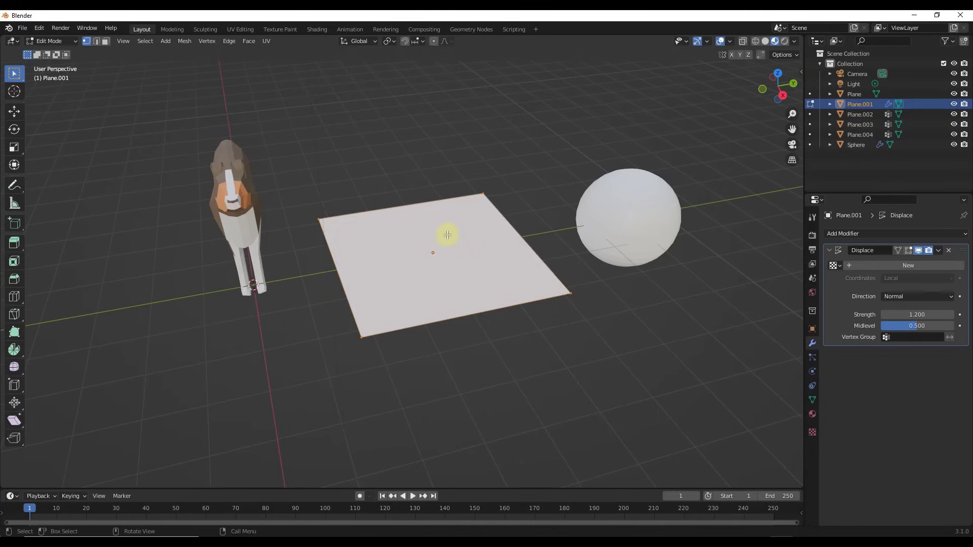
pyautogui.rightClick(446, 235)
pyautogui.click(444, 235)
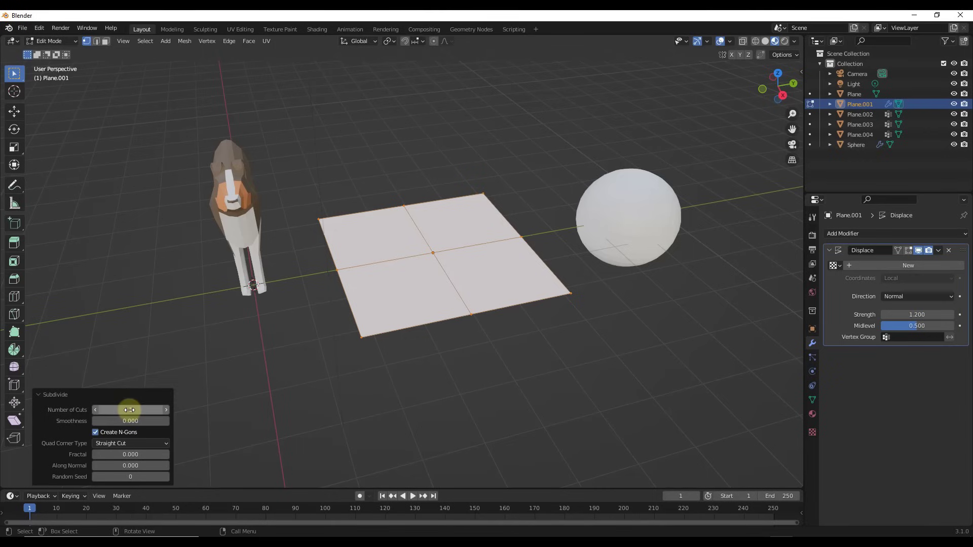
pyautogui.click(144, 406)
pyautogui.write('10')
pyautogui.press('Return')
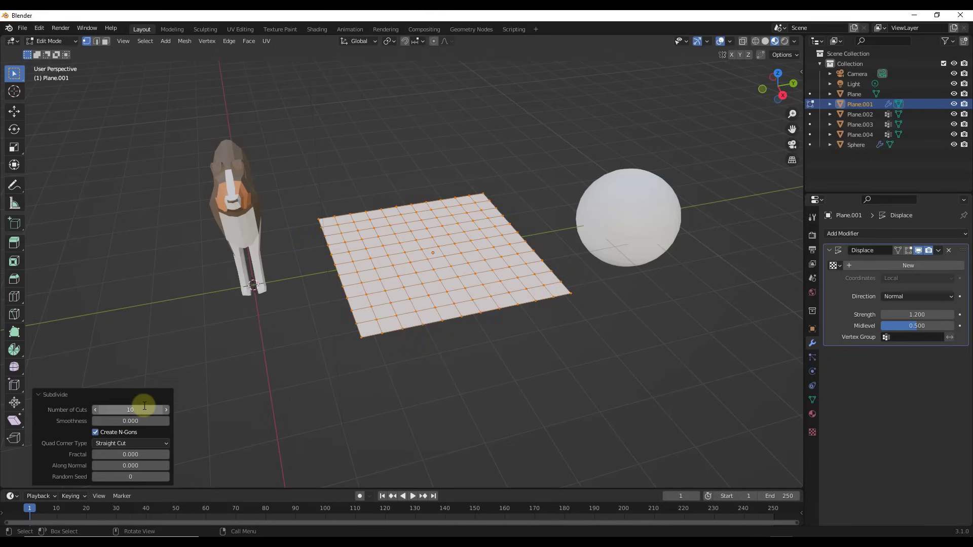
pyautogui.click(343, 189)
pyautogui.press('Tab')
pyautogui.press('Tab')
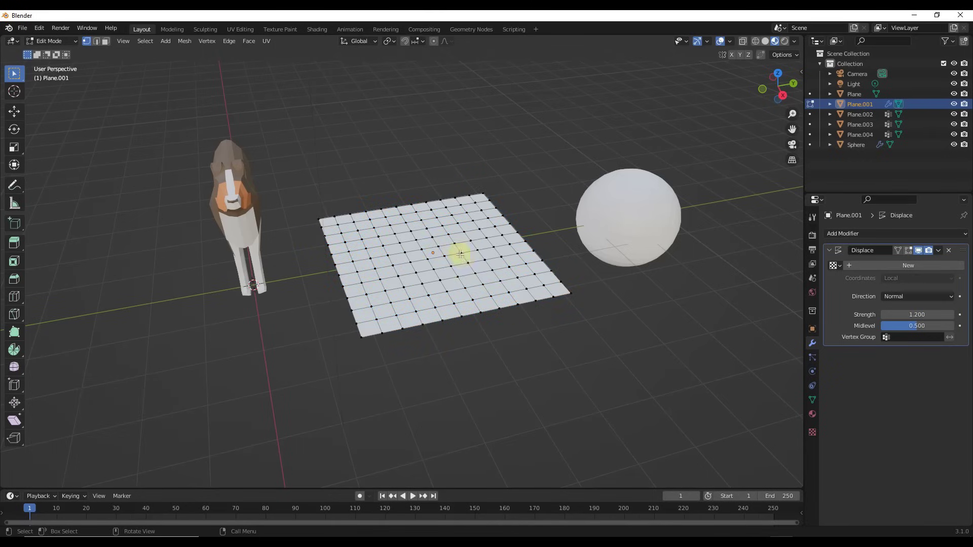
pyautogui.press('Tab')
pyautogui.press('Tab')
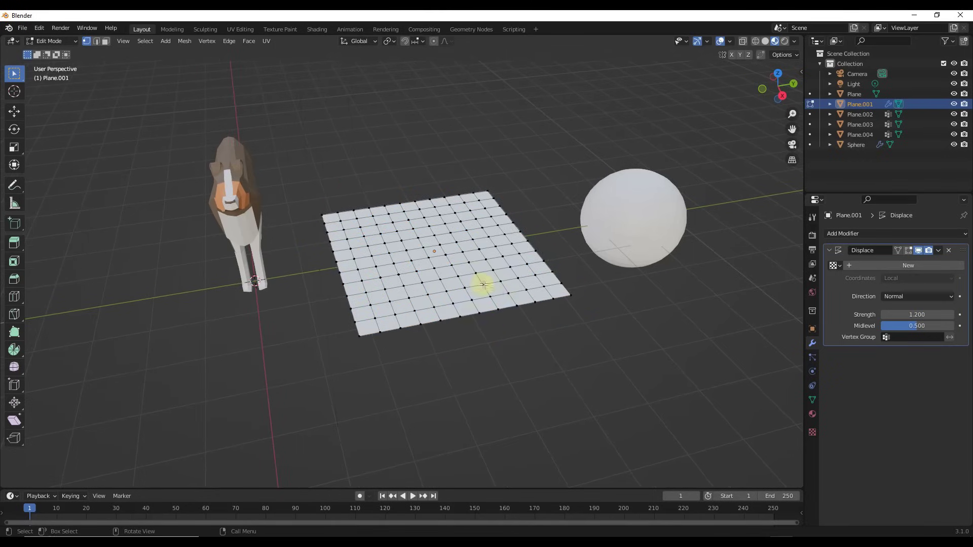
# Step: Assign three rows of vertices across the plane's middle to a new vertex group named TestGroup, with a weight of 1
pyautogui.moveTo(482, 283)
pyautogui.mouseDown(button='middle')
pyautogui.moveTo(506, 293)
pyautogui.moveTo(491, 299)
pyautogui.mouseUp(button='middle')
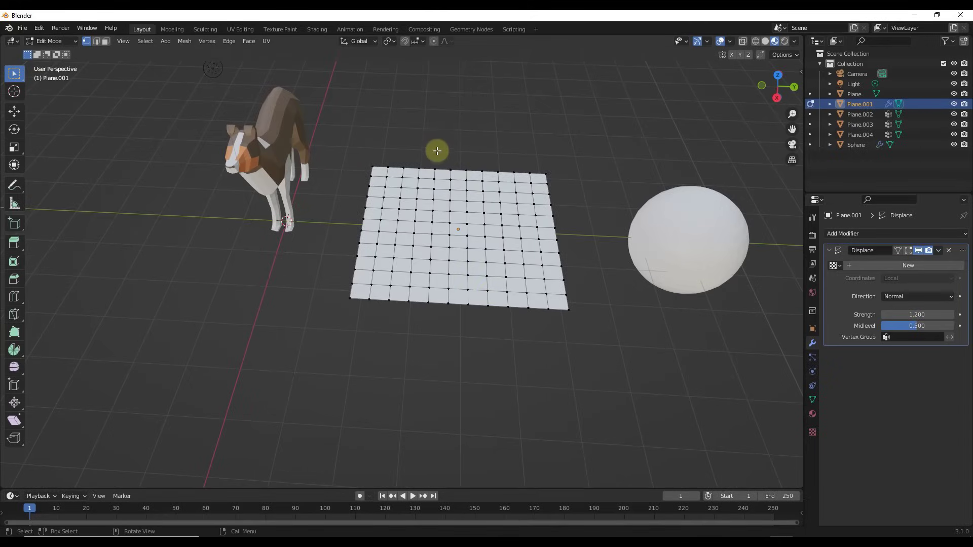
pyautogui.click(777, 75)
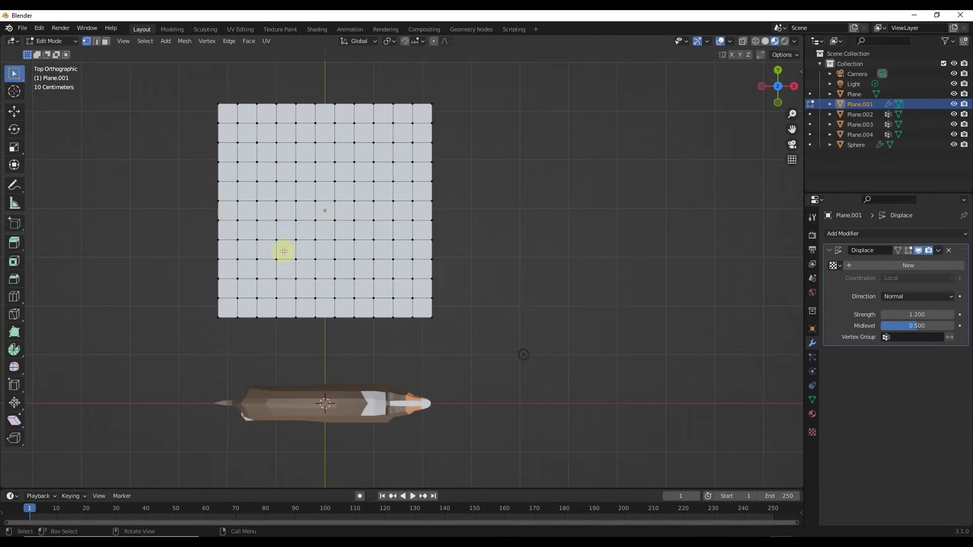
pyautogui.moveTo(198, 178); pyautogui.dragTo(464, 223)
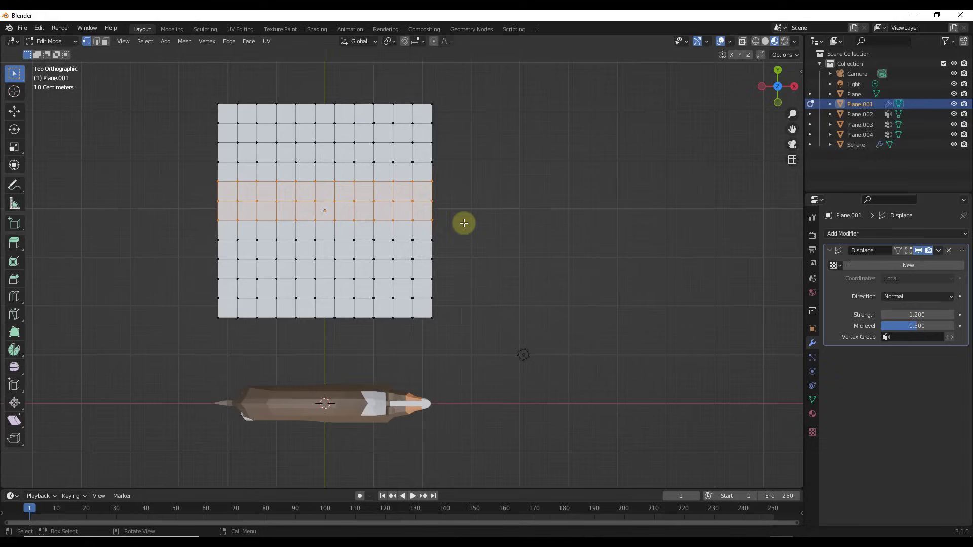
pyautogui.click(812, 400)
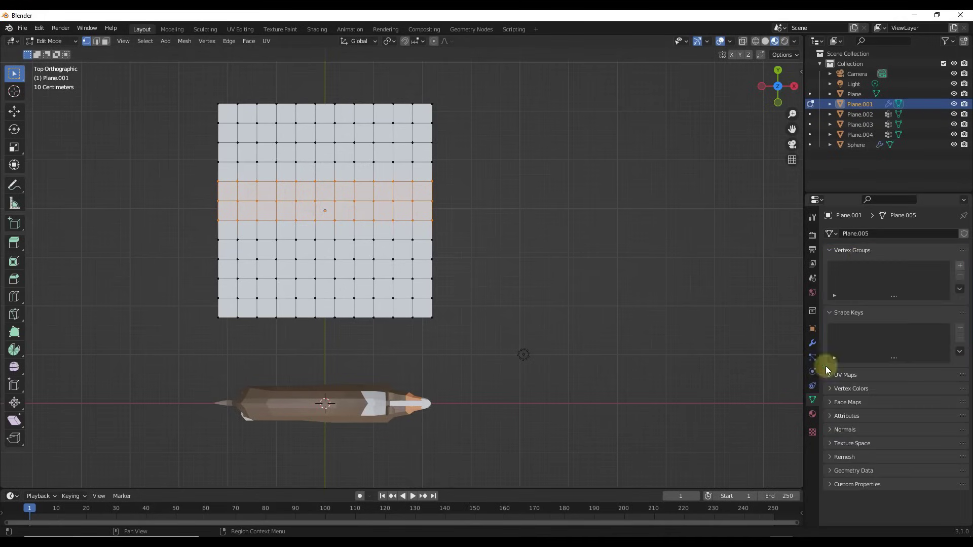
pyautogui.click(960, 265)
pyautogui.doubleClick(853, 267)
pyautogui.write('T')
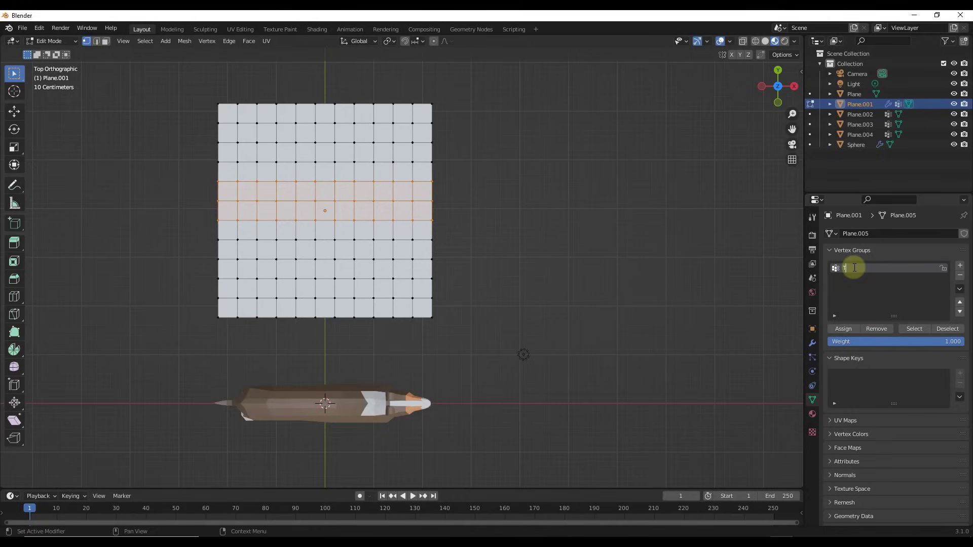
pyautogui.write('estGroup')
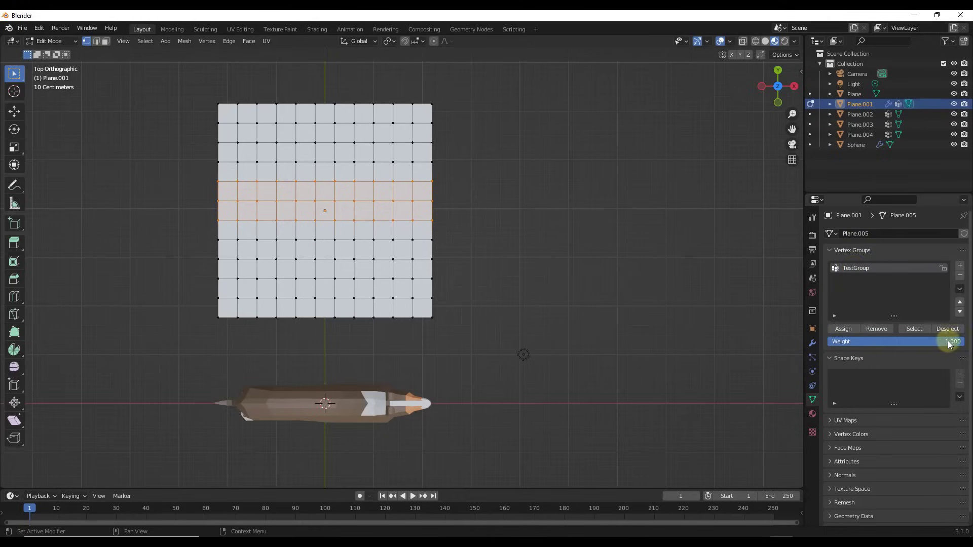
pyautogui.click(842, 329)
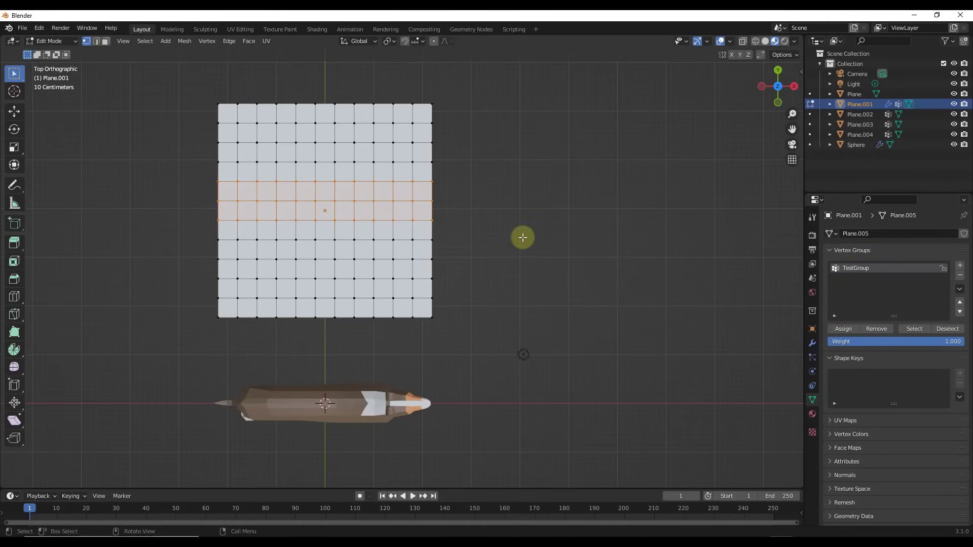
# Step: Return to Object Mode and limit the plane's Displace modifier to the TestGroup vertex group
pyautogui.moveTo(521, 236); pyautogui.dragTo(481, 174, button='middle')
pyautogui.press('Tab')
pyautogui.scroll(3, 481, 174)
pyautogui.click(812, 343)
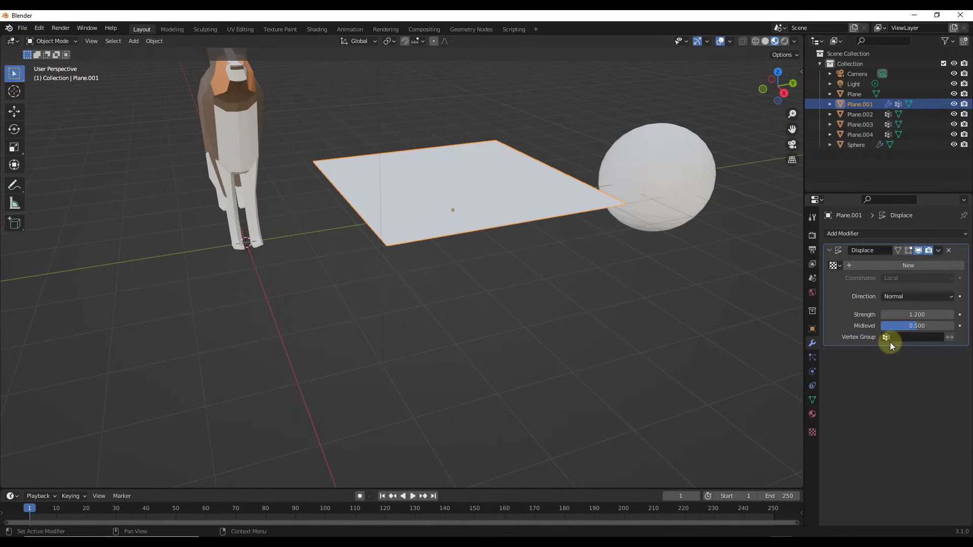
pyautogui.click(899, 337)
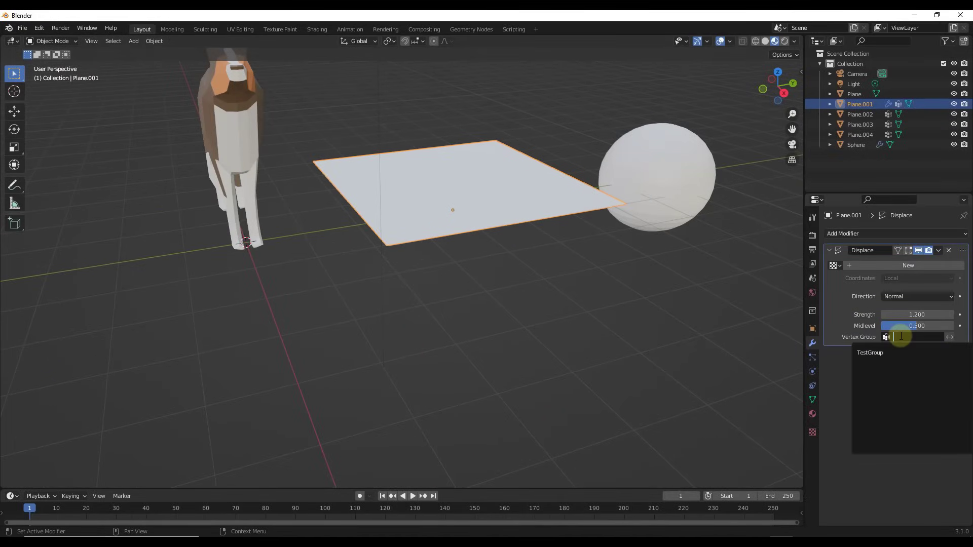
pyautogui.click(872, 353)
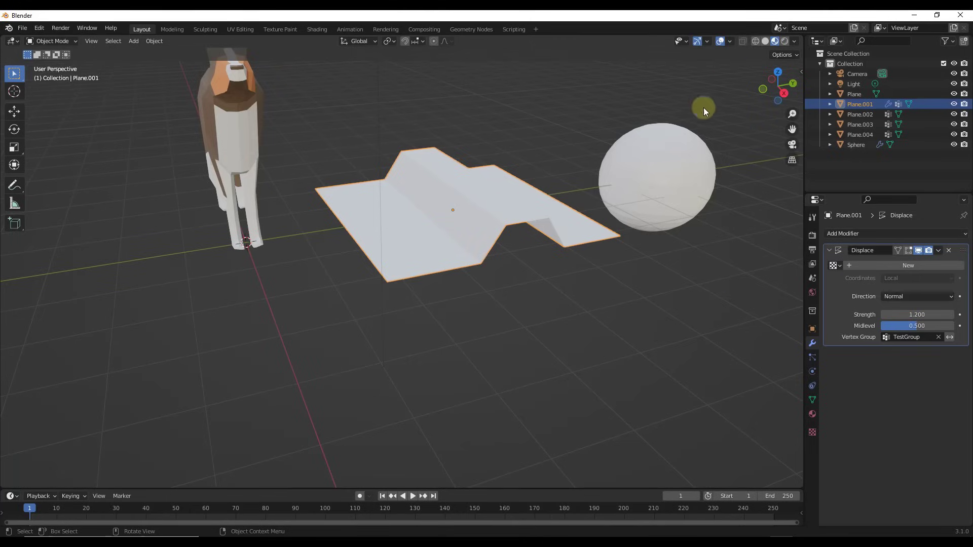
# Step: Switch the viewport to solid shading and view the displaced plane from above
pyautogui.click(765, 41)
pyautogui.scroll(4, 524, 194)
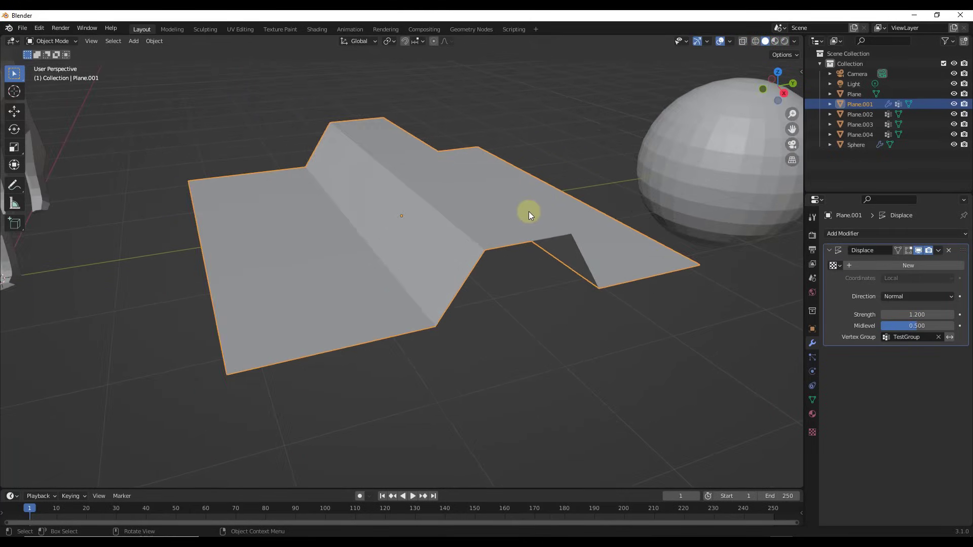
pyautogui.moveTo(528, 211); pyautogui.dragTo(502, 282, button='middle')
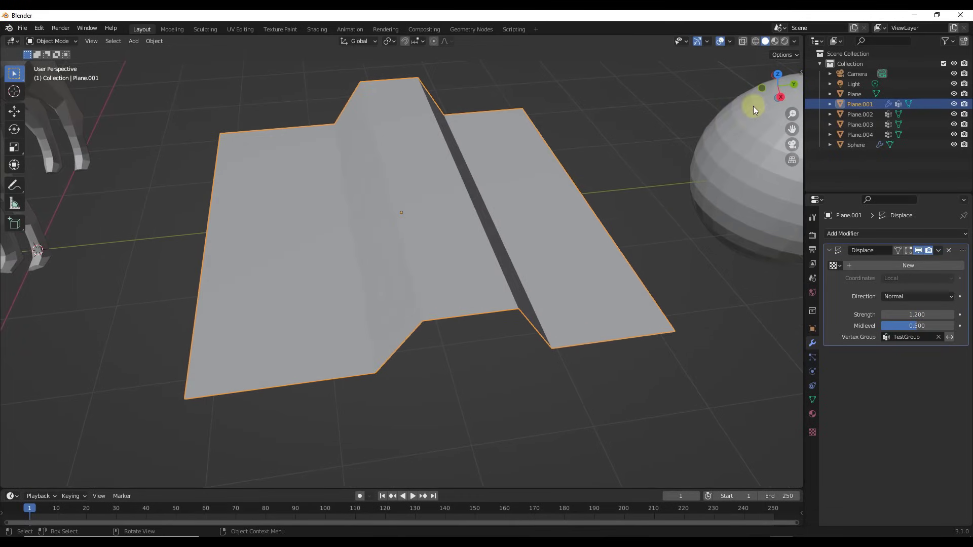
pyautogui.click(778, 75)
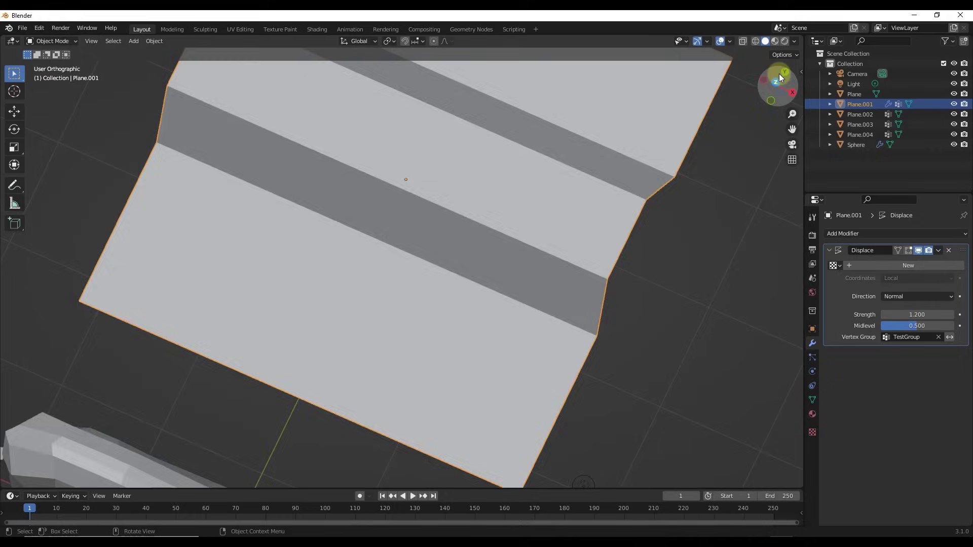
# Step: Weight-paint diagonal strokes with weight 1.000 between the plane's four corners and the TestGroup band across its middle
pyautogui.scroll(1, 453, 121)
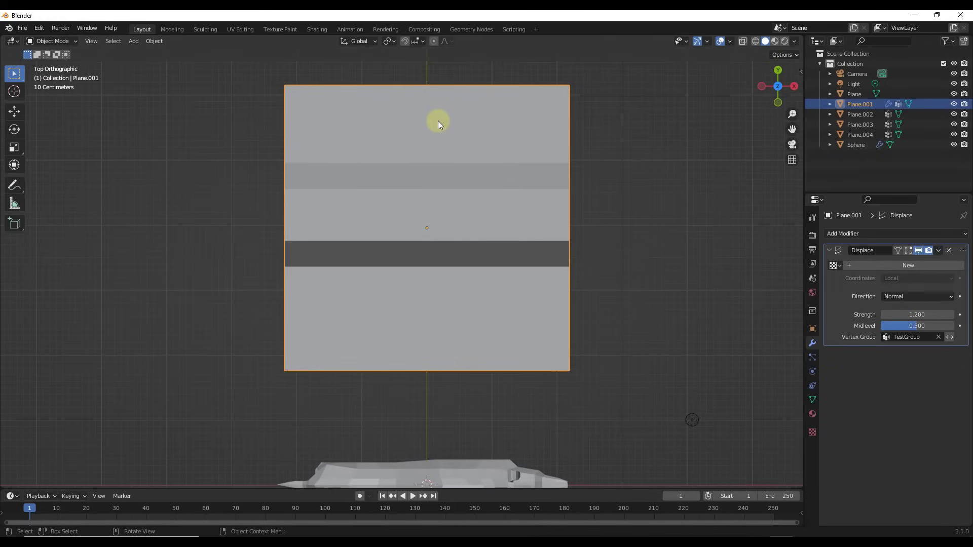
pyautogui.press('Tab')
pyautogui.click(49, 41)
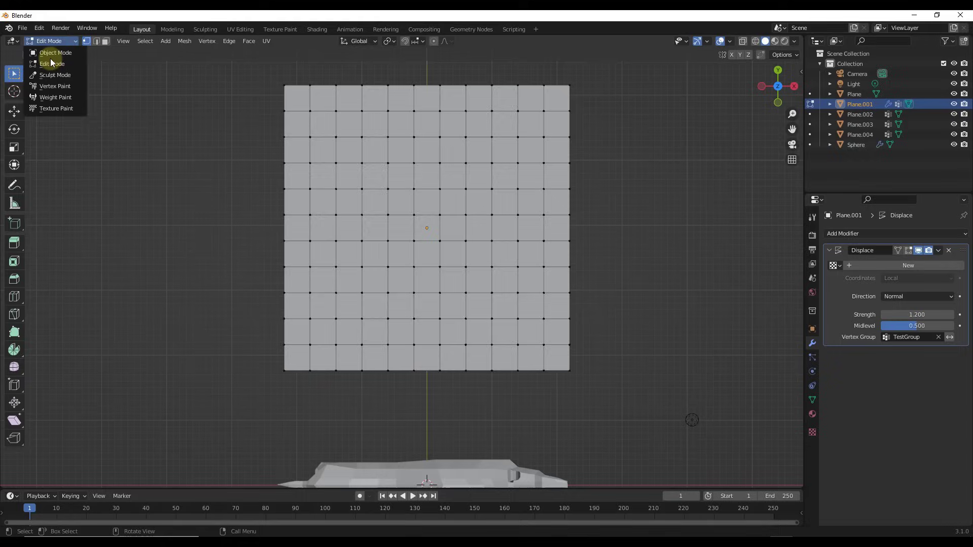
pyautogui.click(56, 98)
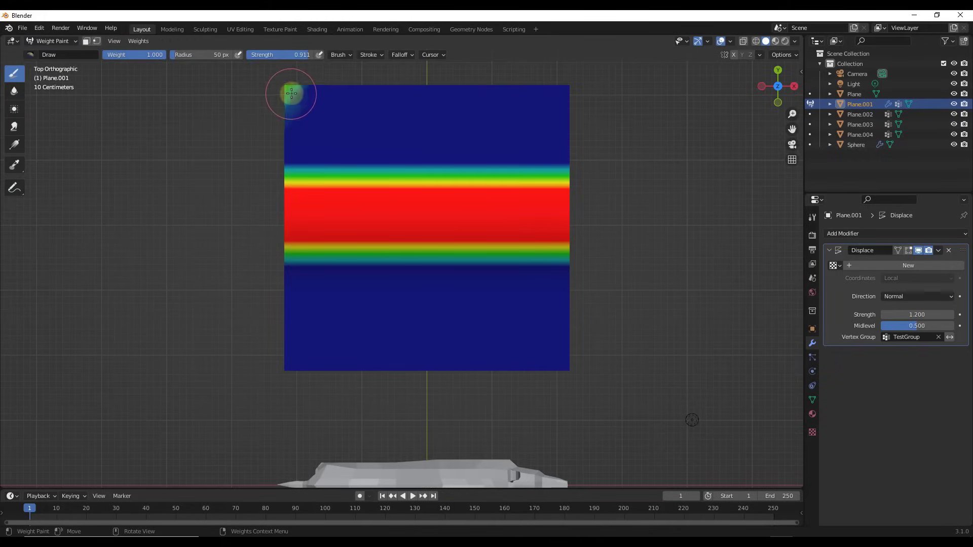
pyautogui.moveTo(291, 93)
pyautogui.mouseDown()
pyautogui.moveTo(404, 147)
pyautogui.moveTo(450, 156)
pyautogui.moveTo(547, 102)
pyautogui.moveTo(473, 142)
pyautogui.moveTo(381, 146)
pyautogui.moveTo(306, 91)
pyautogui.moveTo(406, 157)
pyautogui.moveTo(550, 104)
pyautogui.moveTo(445, 163)
pyautogui.moveTo(319, 104)
pyautogui.moveTo(347, 131)
pyautogui.moveTo(359, 123)
pyautogui.mouseUp()
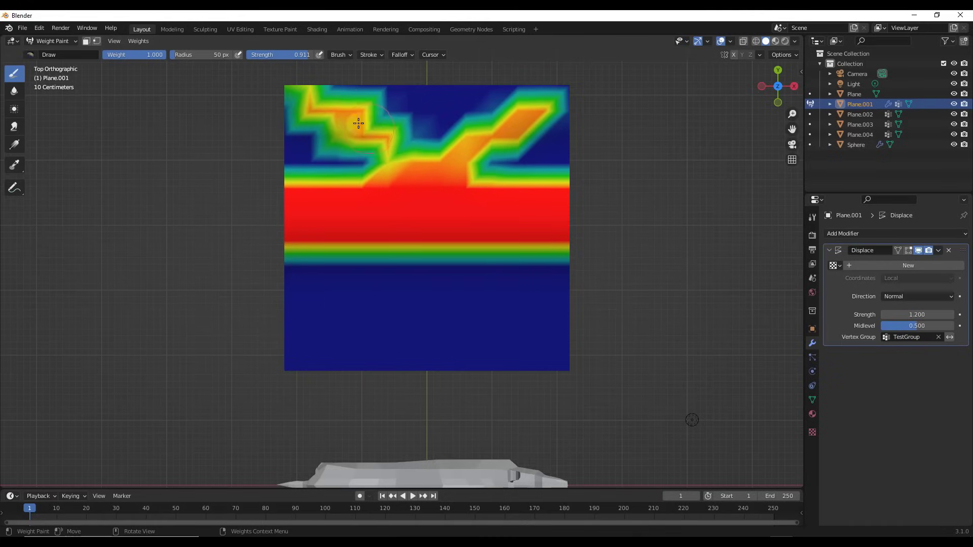
pyautogui.moveTo(297, 360)
pyautogui.mouseDown()
pyautogui.moveTo(372, 266)
pyautogui.moveTo(503, 258)
pyautogui.moveTo(554, 360)
pyautogui.moveTo(466, 271)
pyautogui.moveTo(428, 256)
pyautogui.moveTo(490, 322)
pyautogui.moveTo(527, 337)
pyautogui.moveTo(505, 312)
pyautogui.mouseUp()
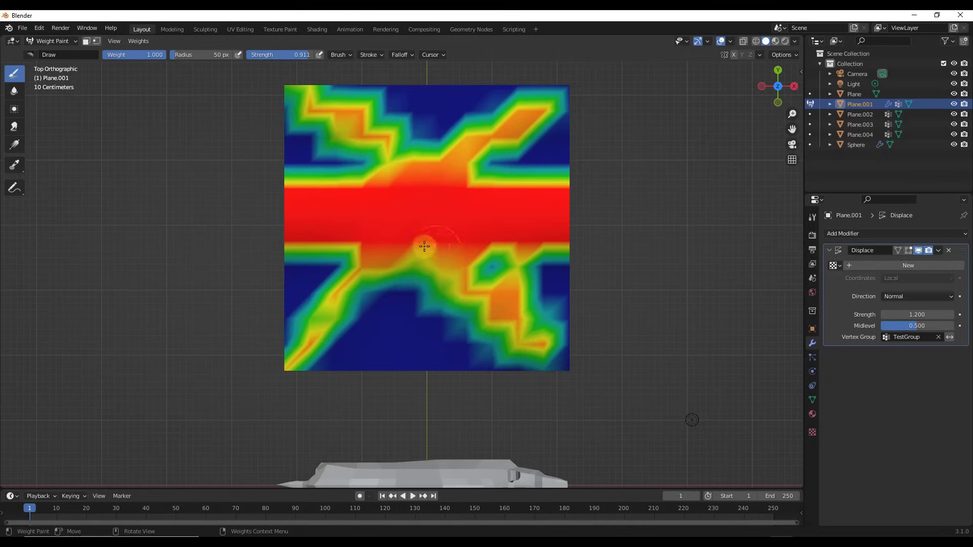
pyautogui.moveTo(424, 246)
pyautogui.mouseDown()
pyautogui.moveTo(471, 307)
pyautogui.moveTo(460, 283)
pyautogui.moveTo(544, 293)
pyautogui.moveTo(625, 348)
pyautogui.mouseUp()
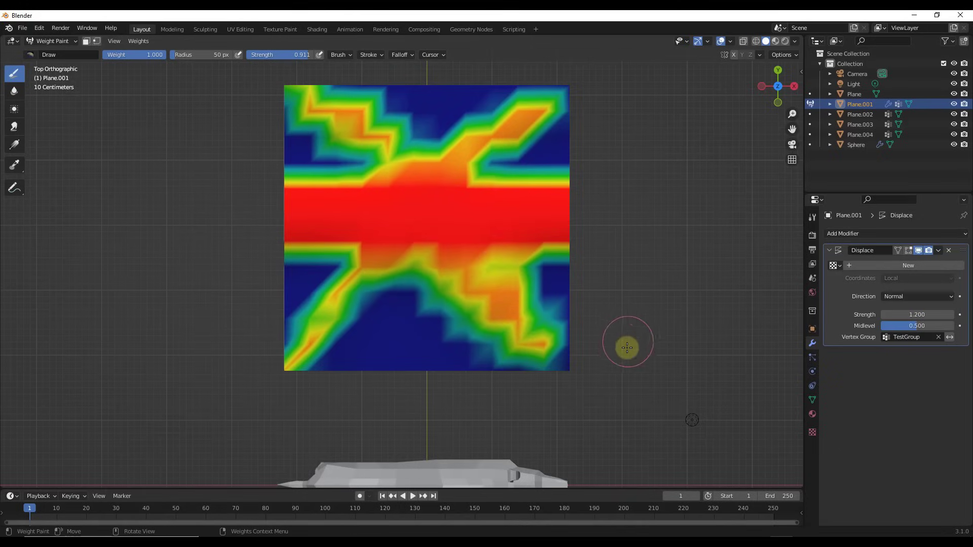
# Step: Return the plane to Object Mode and examine its weight-painted displacement in perspective
pyautogui.click(57, 43)
pyautogui.click(51, 54)
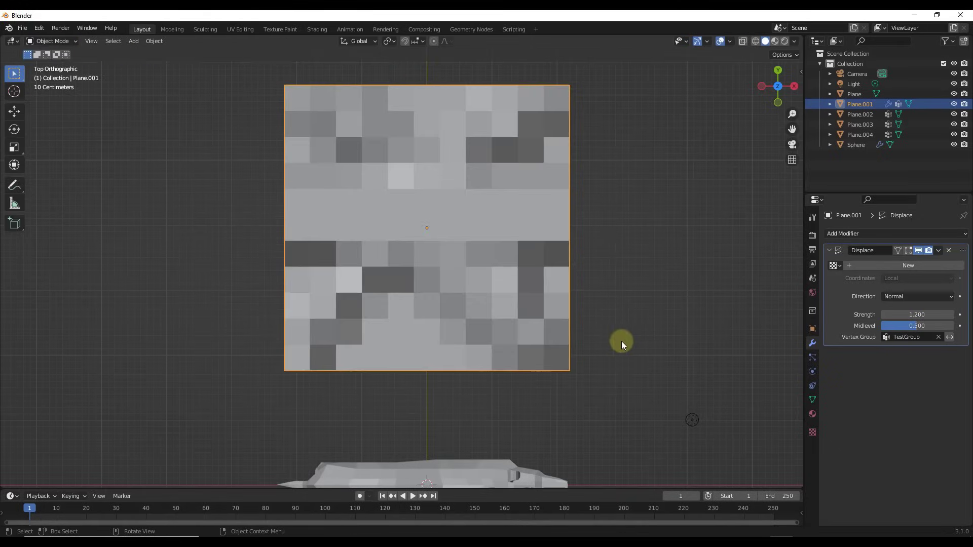
pyautogui.moveTo(621, 342); pyautogui.dragTo(510, 261, button='middle')
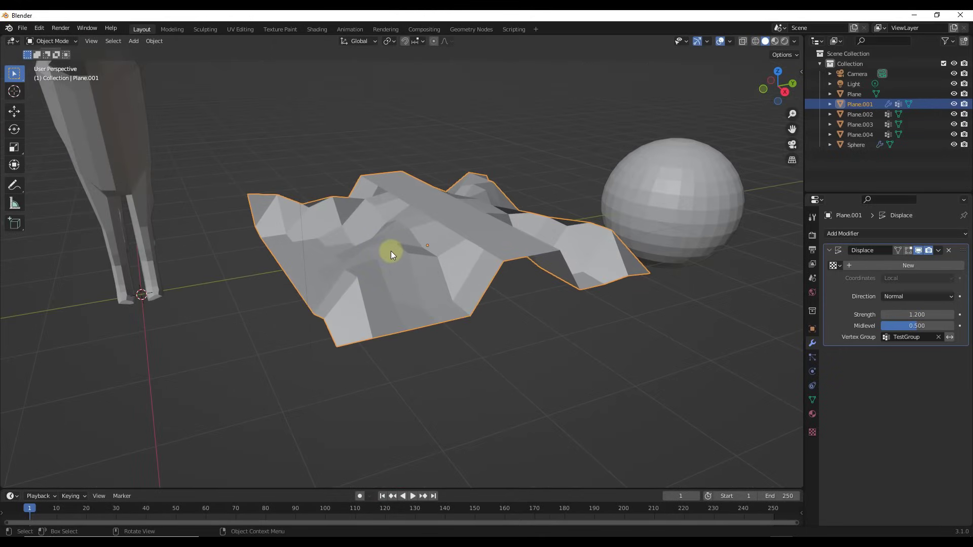
pyautogui.moveTo(377, 252); pyautogui.dragTo(501, 233, button='middle')
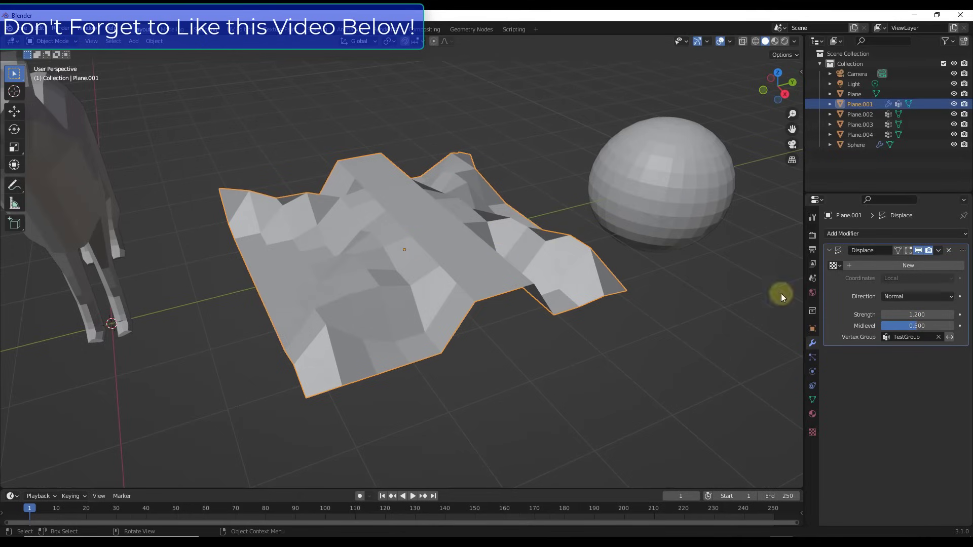
# Step: Set the plane's Displace modifier to a strength of 2.7 and a midlevel of 0.711
pyautogui.moveTo(917, 326)
pyautogui.mouseDown()
pyautogui.moveTo(932, 325)
pyautogui.moveTo(928, 316)
pyautogui.moveTo(907, 326)
pyautogui.moveTo(935, 314)
pyautogui.moveTo(921, 314)
pyautogui.mouseUp()
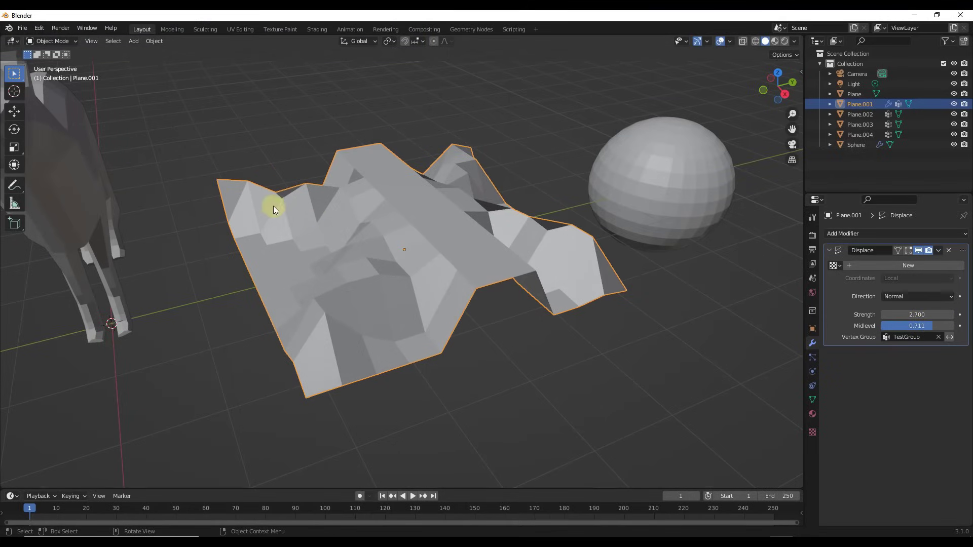
pyautogui.scroll(-2, 390, 189)
pyautogui.scroll(3, 354, 252)
pyautogui.scroll(-3, 391, 285)
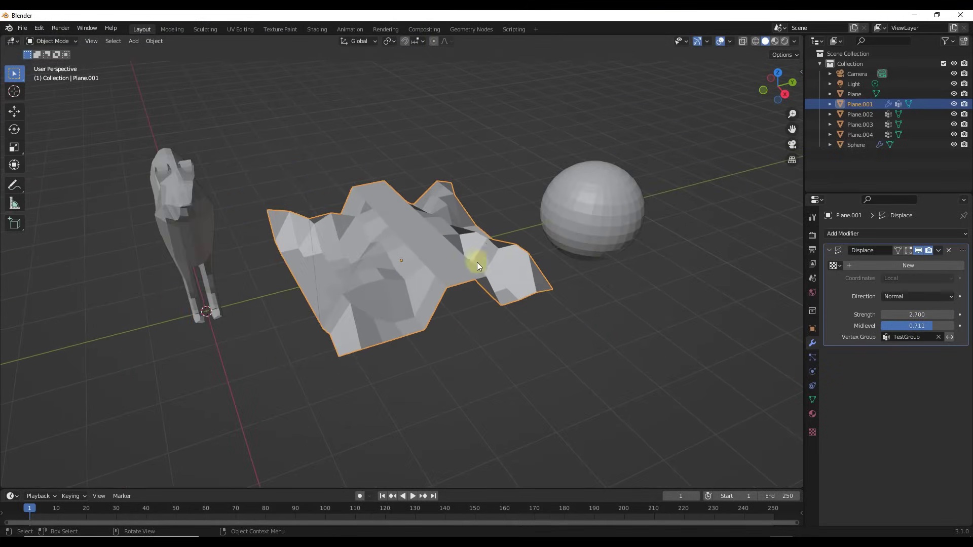
pyautogui.moveTo(476, 262); pyautogui.dragTo(430, 254, button='middle')
pyautogui.scroll(-4, 424, 252)
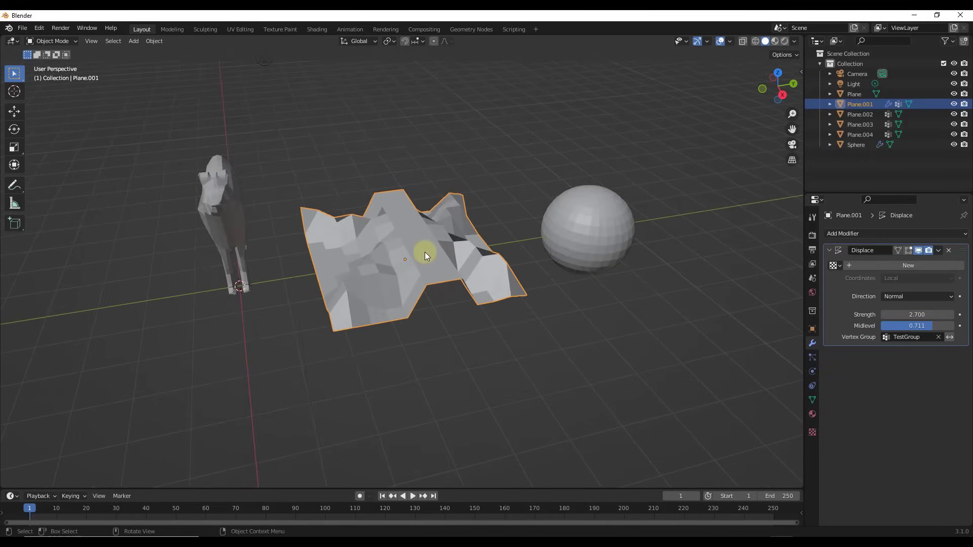
pyautogui.scroll(3, 478, 238)
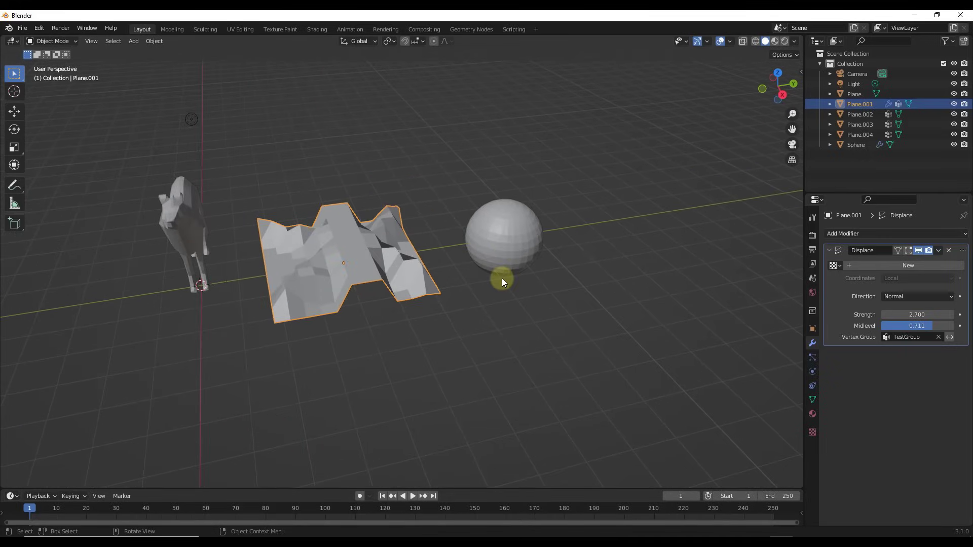
# Step: Add a new texture to the sphere's Displace modifier and open that texture's settings
pyautogui.moveTo(502, 278); pyautogui.dragTo(503, 254, button='middle')
pyautogui.click(503, 254)
pyautogui.scroll(4, 499, 268)
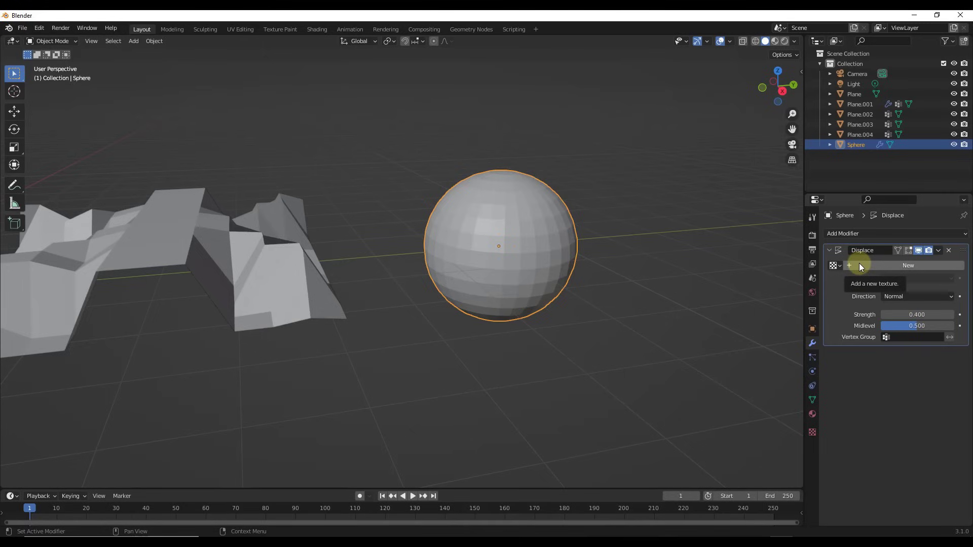
pyautogui.click(886, 267)
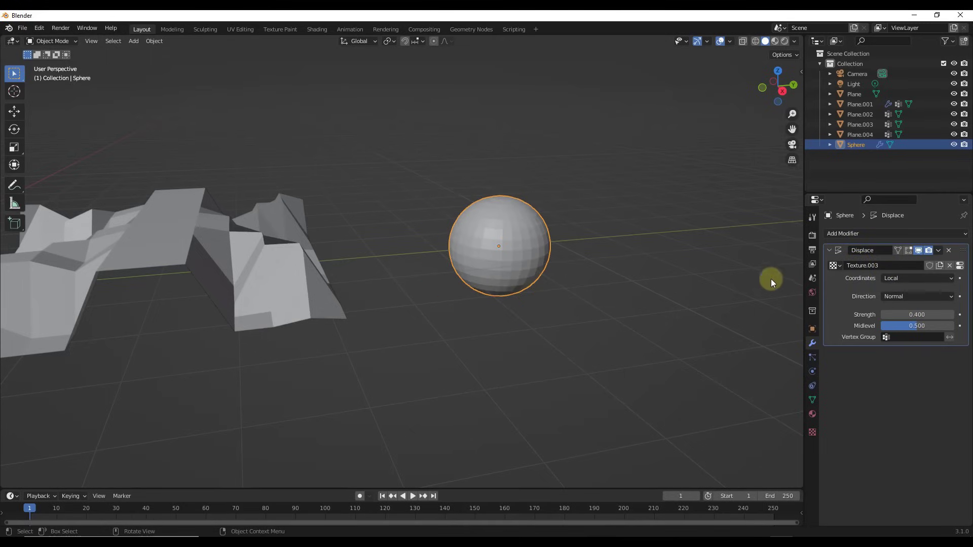
pyautogui.scroll(2, 525, 244)
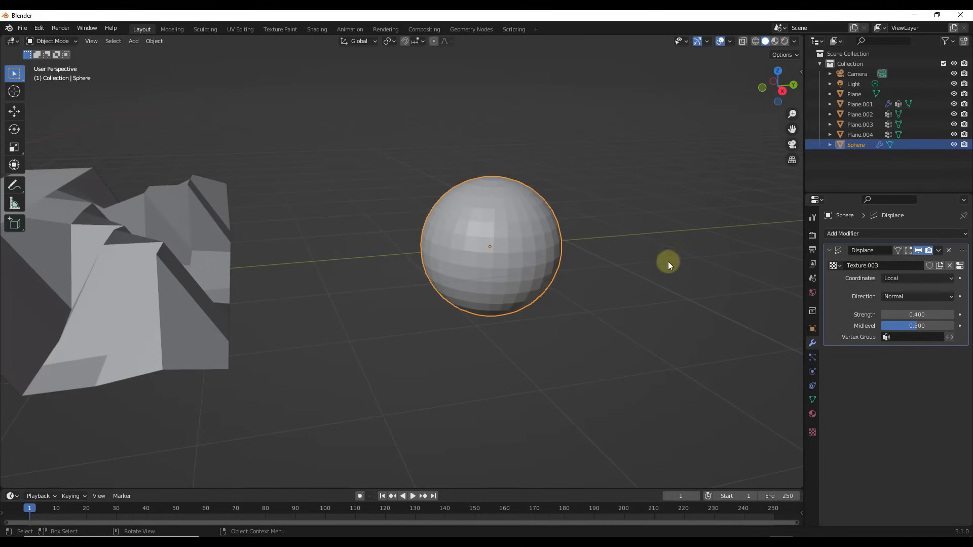
pyautogui.moveTo(495, 236); pyautogui.dragTo(497, 255, button='middle')
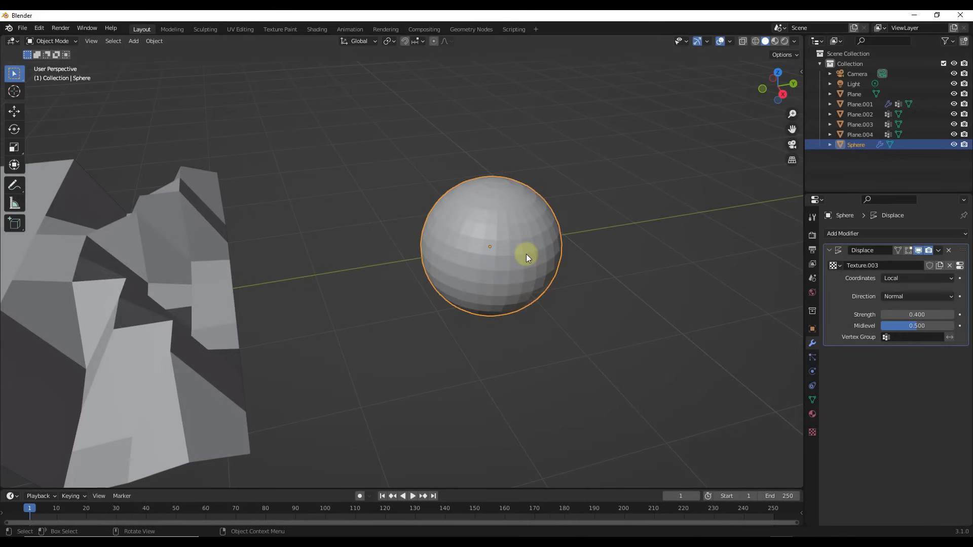
pyautogui.click(959, 265)
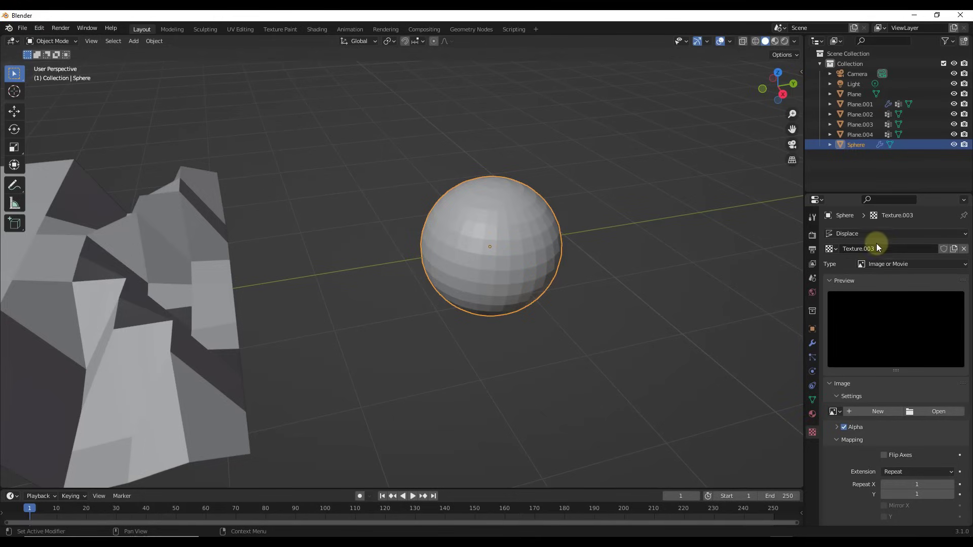
# Step: Try the Blend type for the sphere's displacement texture
pyautogui.click(900, 265)
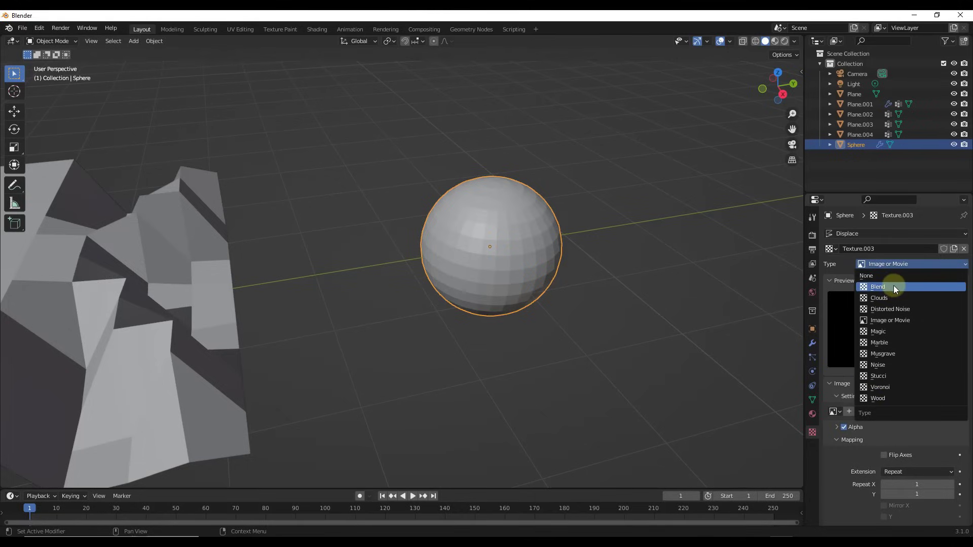
pyautogui.click(895, 319)
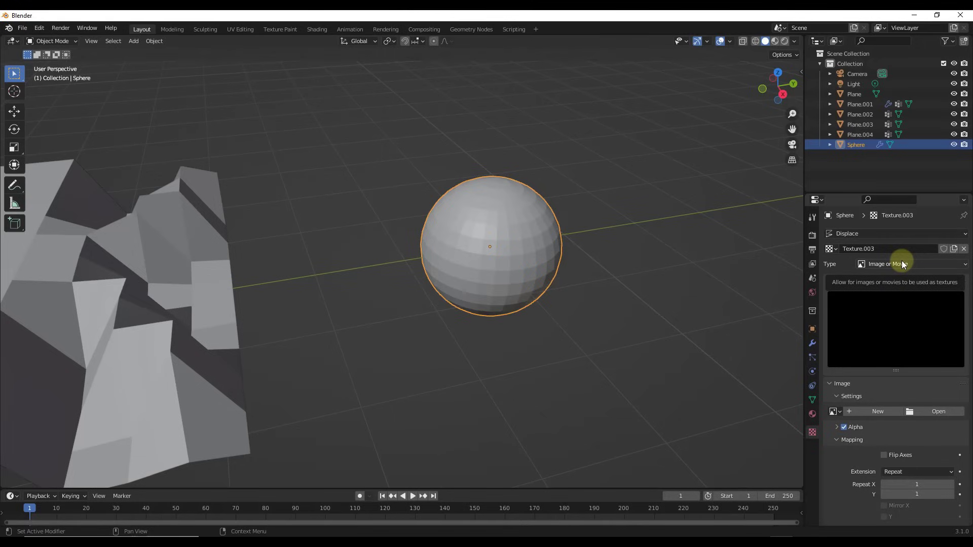
pyautogui.click(901, 263)
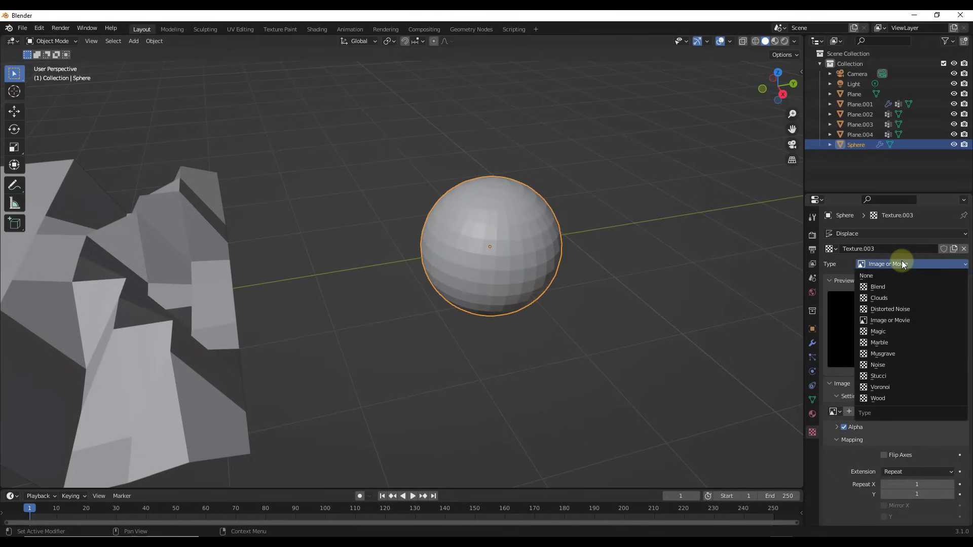
pyautogui.click(883, 288)
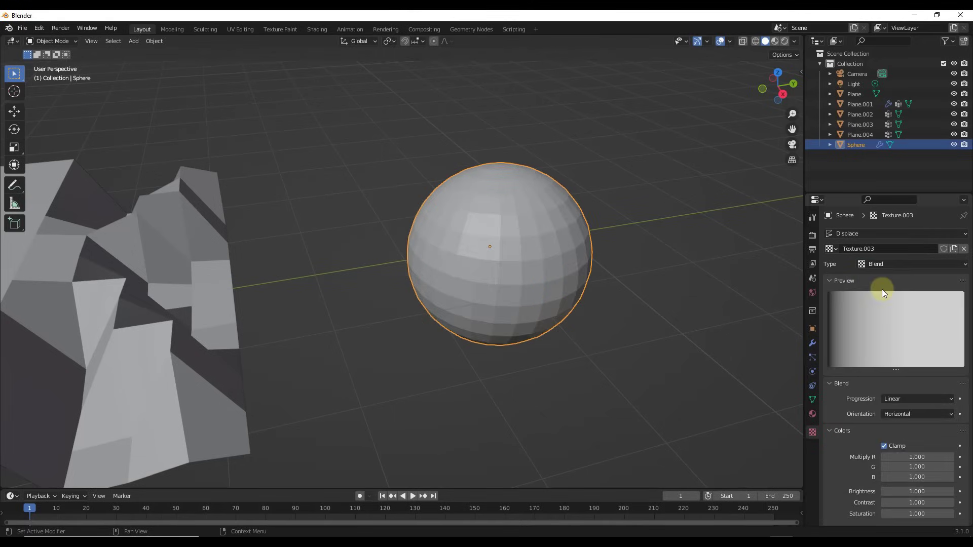
# Step: Set the sphere's displacement texture type to Clouds with a size of 0.66
pyautogui.click(885, 263)
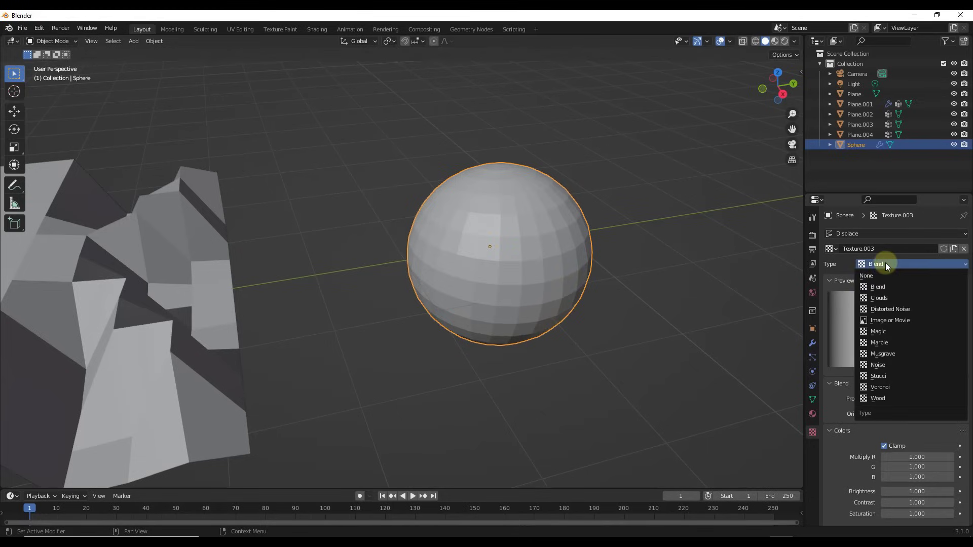
pyautogui.click(885, 297)
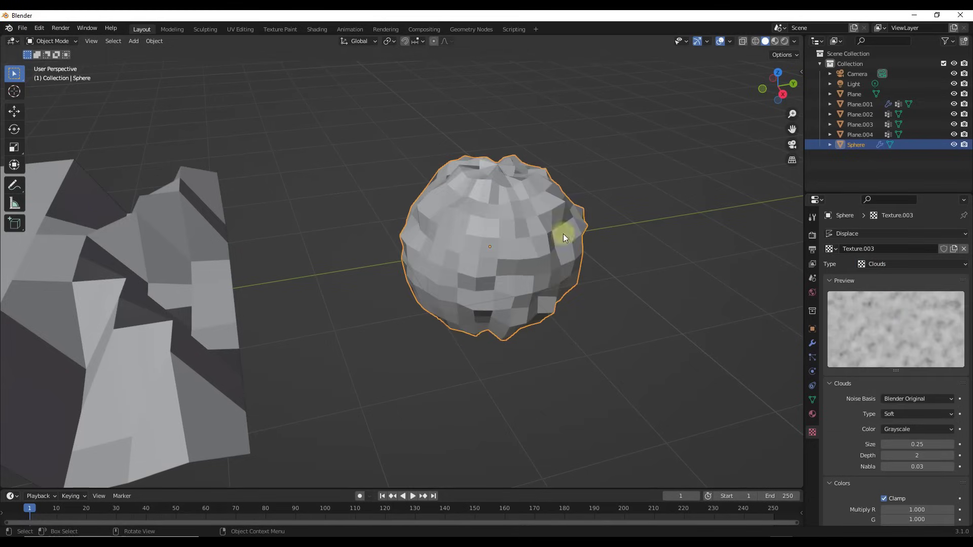
pyautogui.scroll(2, 553, 241)
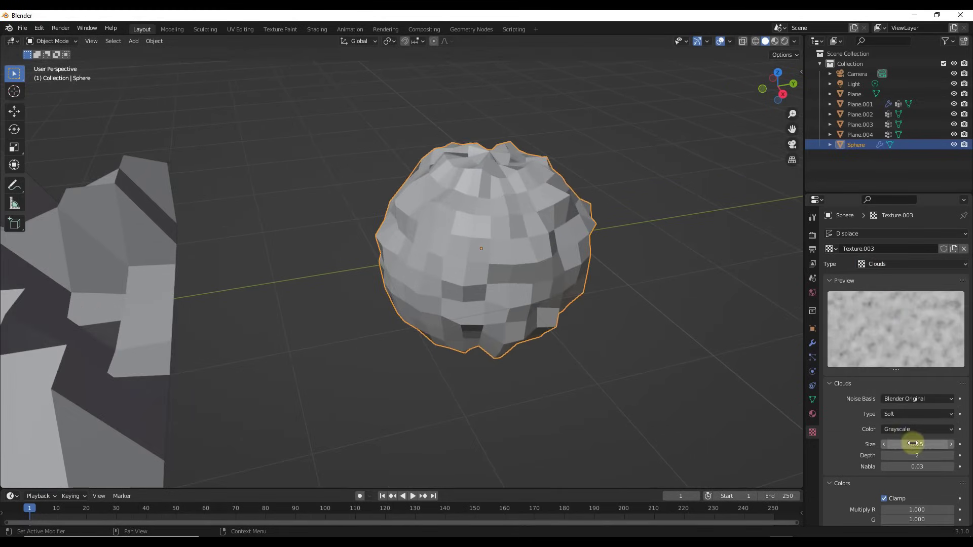
pyautogui.moveTo(916, 444)
pyautogui.mouseDown()
pyautogui.moveTo(928, 443)
pyautogui.moveTo(903, 443)
pyautogui.moveTo(947, 444)
pyautogui.moveTo(930, 446)
pyautogui.mouseUp()
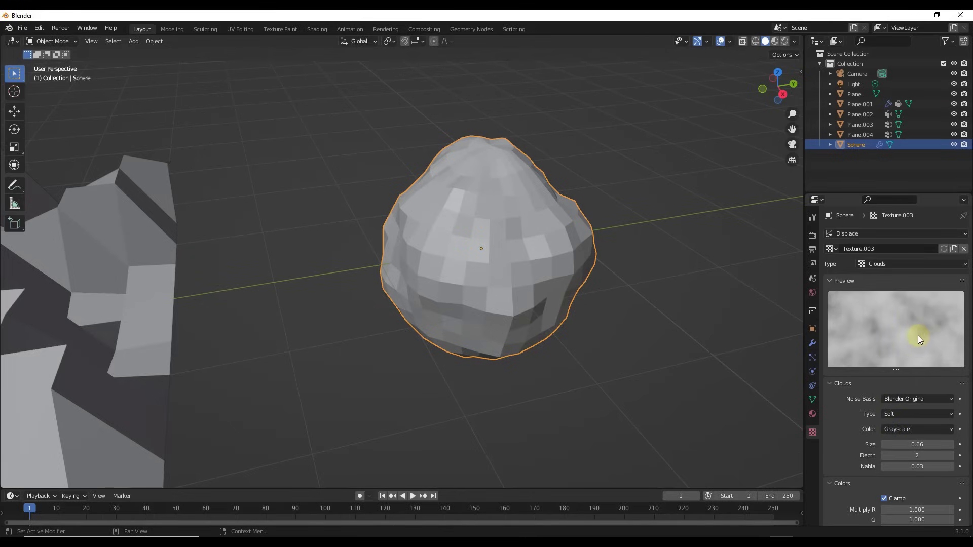
# Step: Set the clouds texture's brightness to 1.06 and its contrast to 2.45
pyautogui.scroll(-4, 887, 321)
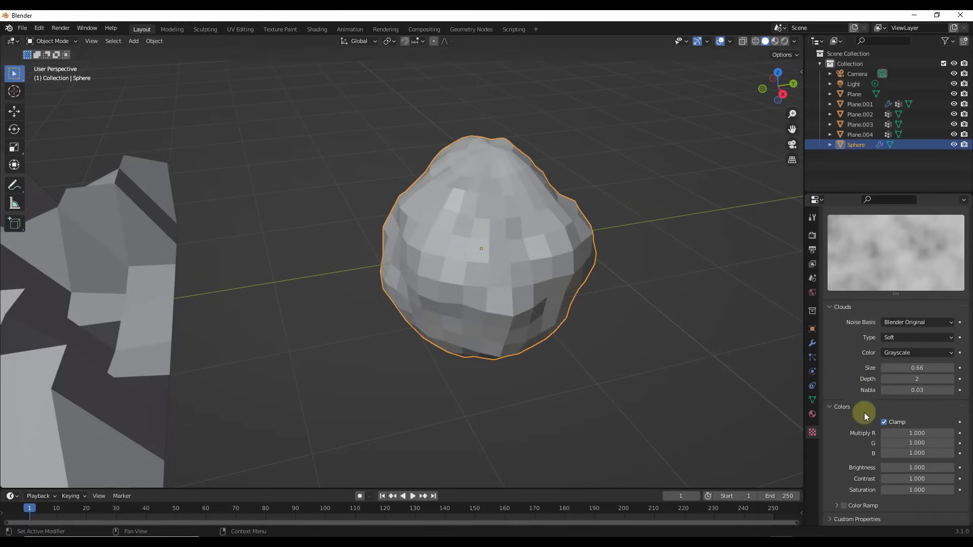
pyautogui.moveTo(907, 467); pyautogui.dragTo(806, 449)
pyautogui.moveTo(594, 256); pyautogui.dragTo(580, 252, button='middle')
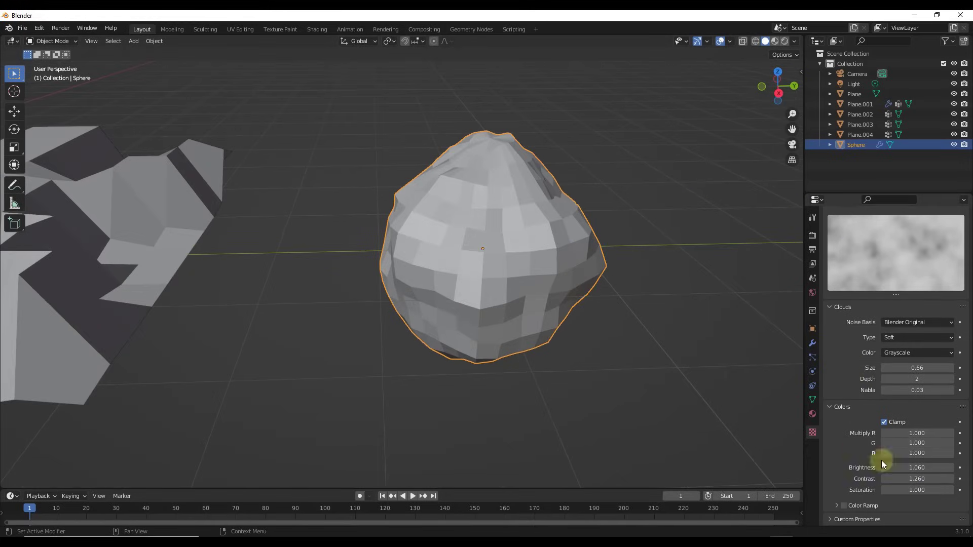
pyautogui.moveTo(911, 481); pyautogui.dragTo(15, 482)
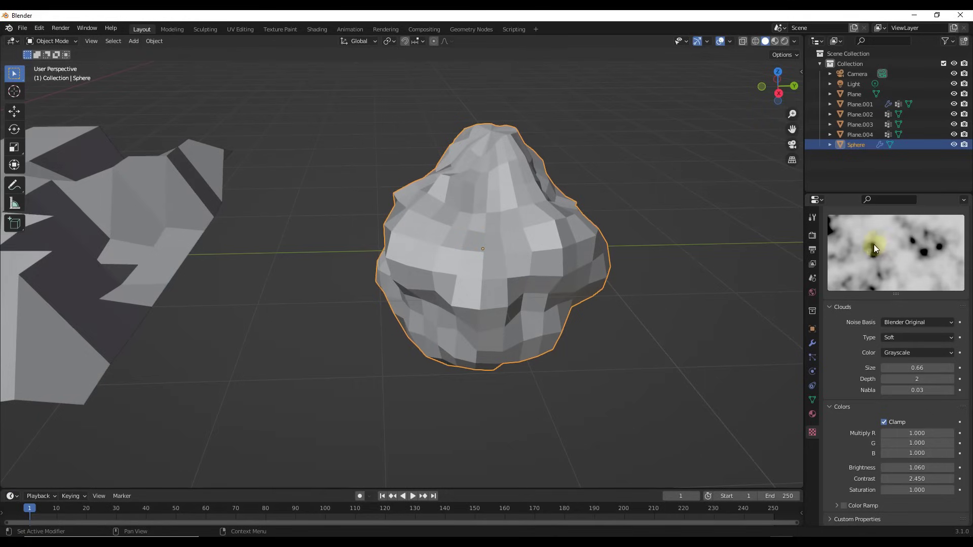
pyautogui.moveTo(522, 238)
pyautogui.mouseDown(button='middle')
pyautogui.moveTo(514, 243)
pyautogui.moveTo(534, 274)
pyautogui.moveTo(510, 282)
pyautogui.moveTo(482, 254)
pyautogui.moveTo(495, 226)
pyautogui.moveTo(486, 239)
pyautogui.moveTo(493, 253)
pyautogui.moveTo(521, 243)
pyautogui.moveTo(527, 259)
pyautogui.mouseUp(button='middle')
pyautogui.scroll(-2, 492, 251)
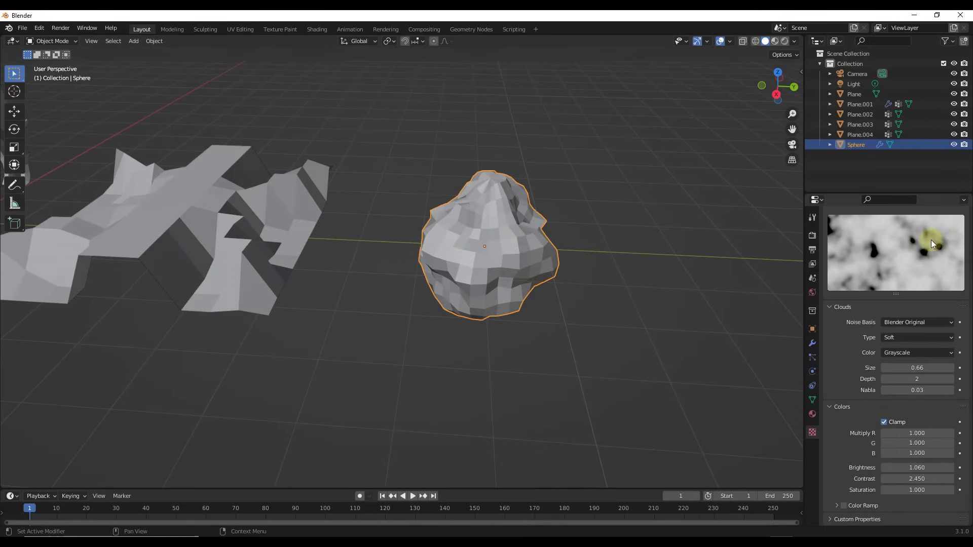
# Step: Move the distant flat plane about -12.9 m along the global Y axis, bringing it closer to the sphere
pyautogui.moveTo(472, 239)
pyautogui.mouseDown(button='middle')
pyautogui.moveTo(510, 241)
pyautogui.moveTo(472, 258)
pyautogui.mouseUp(button='middle')
pyautogui.scroll(-8, 471, 255)
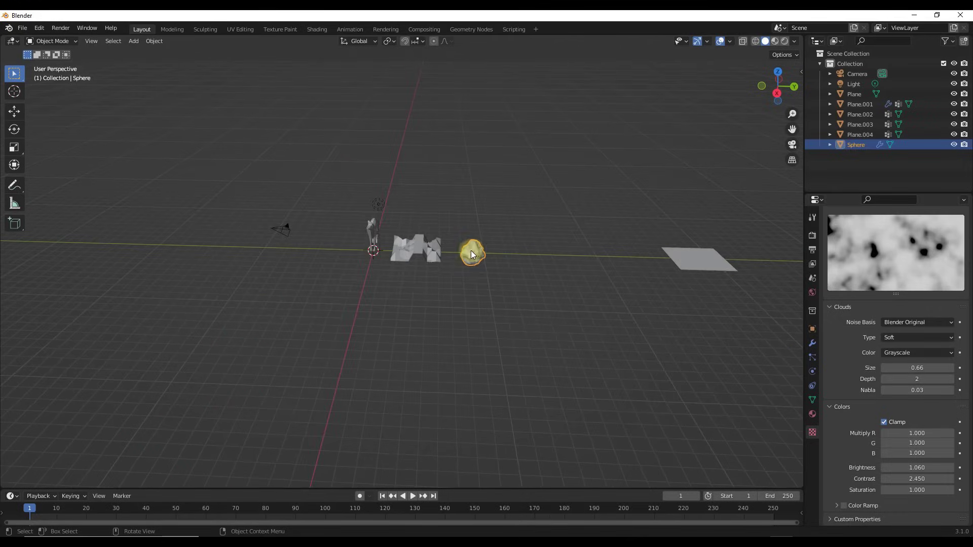
pyautogui.click(662, 256)
pyautogui.press('g')
pyautogui.press('y')
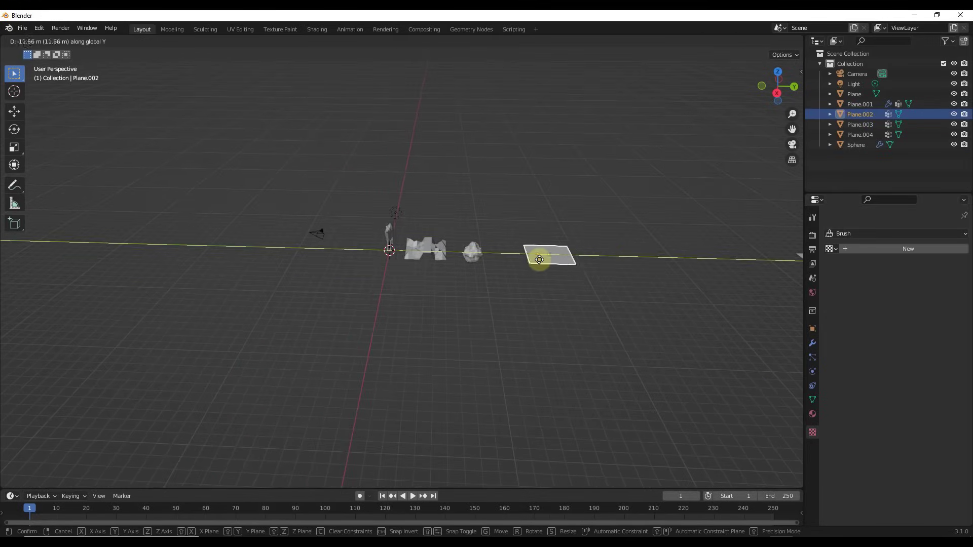
pyautogui.click(554, 254)
# Step: Add a Displace modifier to the flat plane beside the sphere
pyautogui.scroll(6, 552, 260)
pyautogui.scroll(4, 552, 260)
pyautogui.moveTo(530, 258); pyautogui.dragTo(480, 250, button='middle')
pyautogui.click(812, 343)
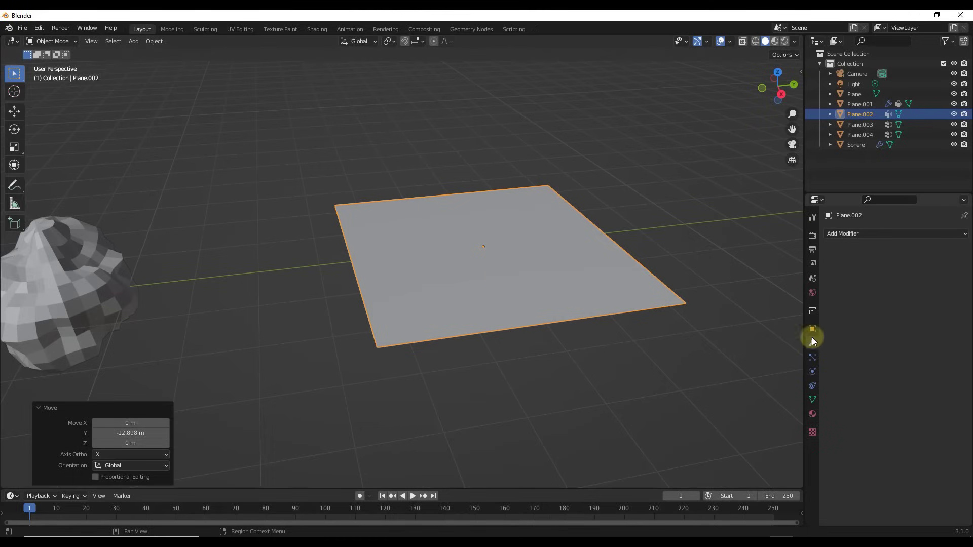
pyautogui.click(851, 232)
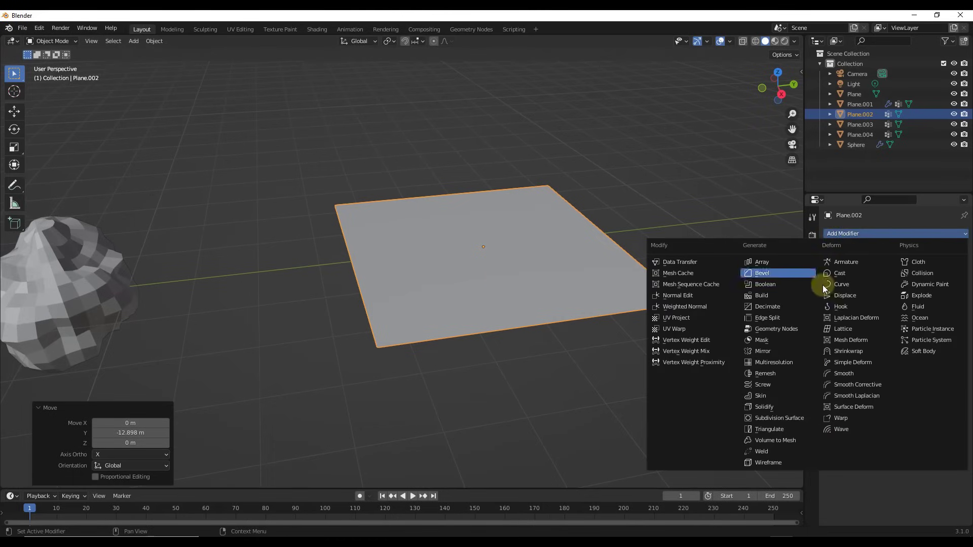
pyautogui.click(850, 296)
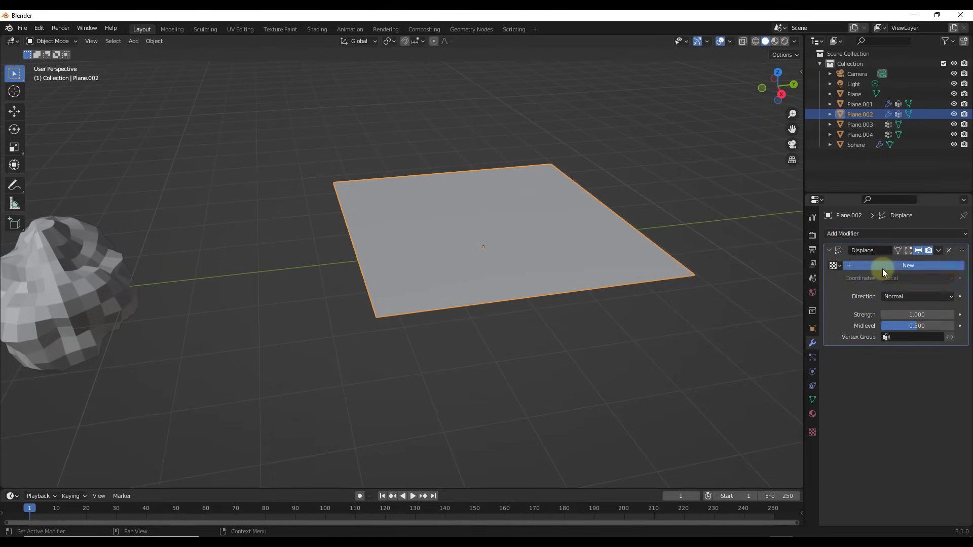
# Step: Give the plane's Displace modifier a new Wood texture with size 0.44, turbulence 6.00 and nabla 0.10
pyautogui.click(882, 268)
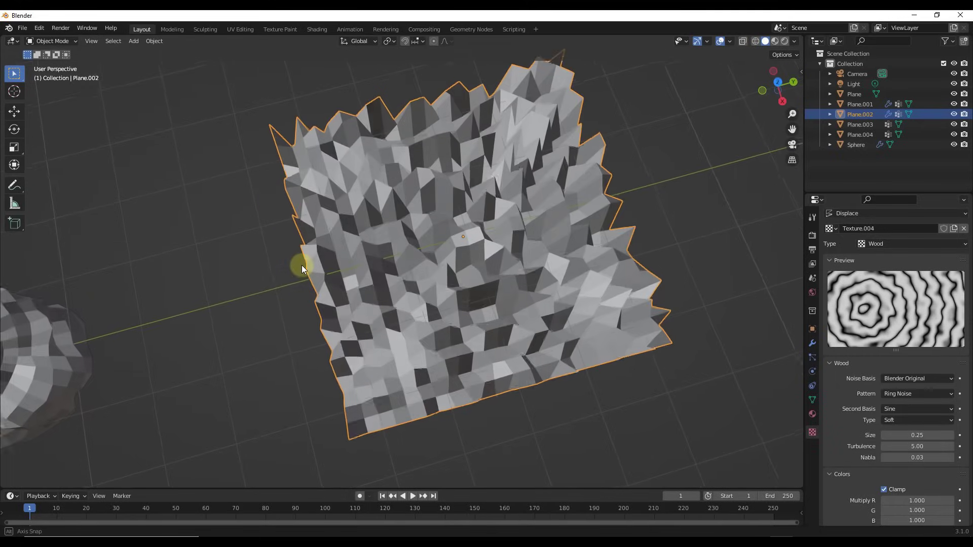
pyautogui.moveTo(303, 265); pyautogui.dragTo(460, 208, button='middle')
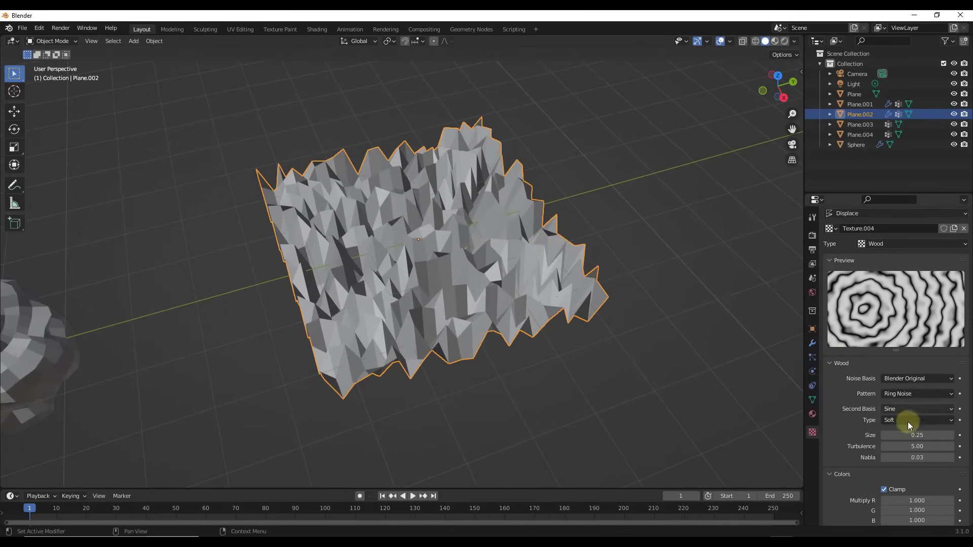
pyautogui.moveTo(908, 435); pyautogui.dragTo(930, 457)
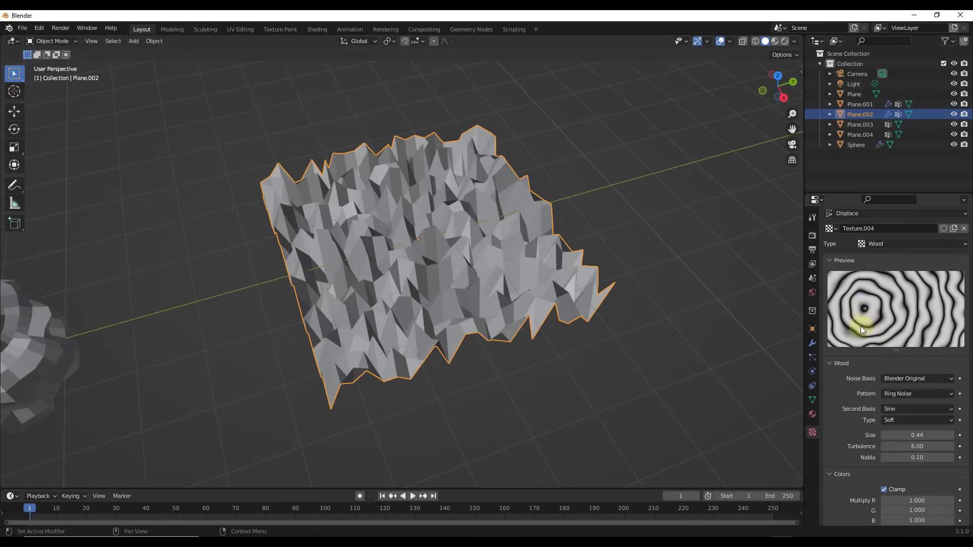
pyautogui.scroll(-4, 881, 325)
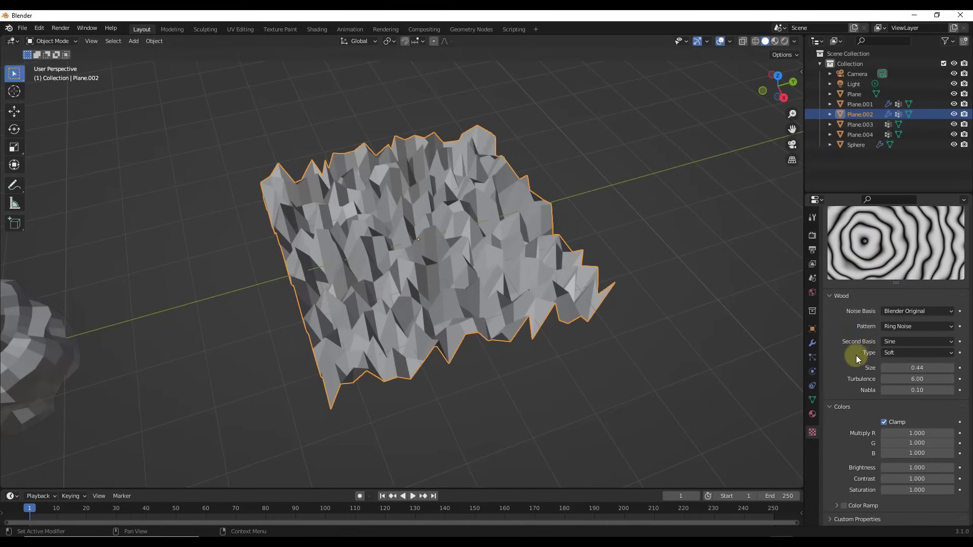
# Step: Examine the displaced plane from several angles and check its base mesh density in Edit Mode
pyautogui.moveTo(456, 274); pyautogui.dragTo(430, 242, button='middle')
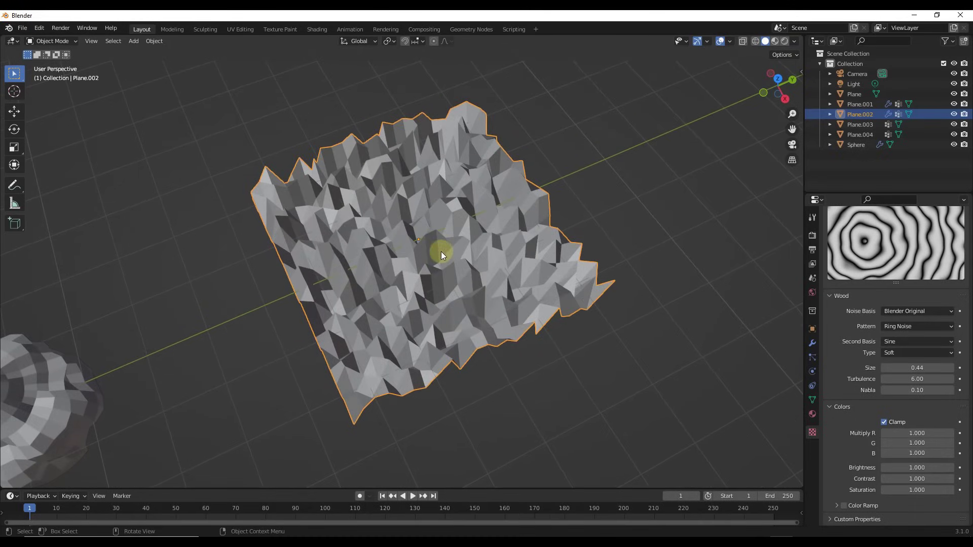
pyautogui.moveTo(451, 269); pyautogui.dragTo(442, 257, button='middle')
pyautogui.press('Tab')
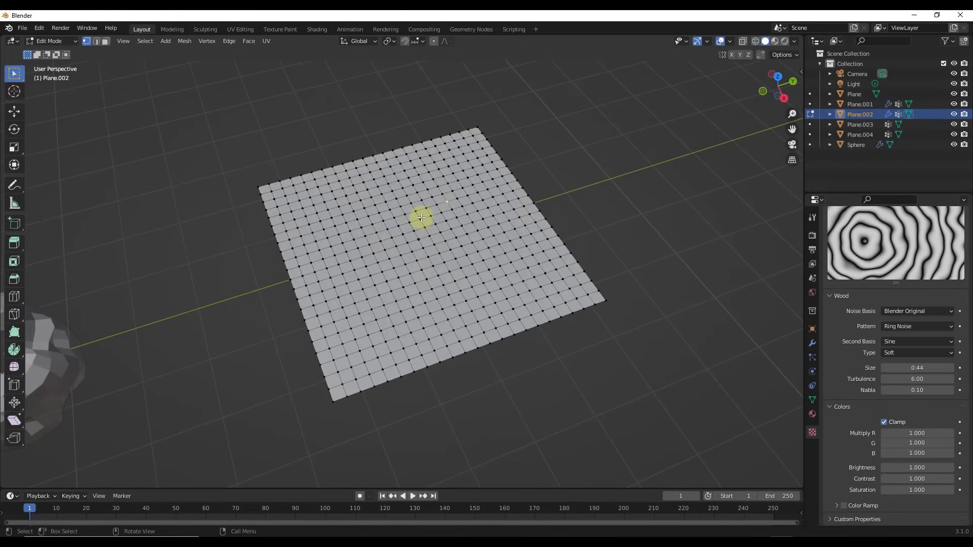
pyautogui.press('Tab')
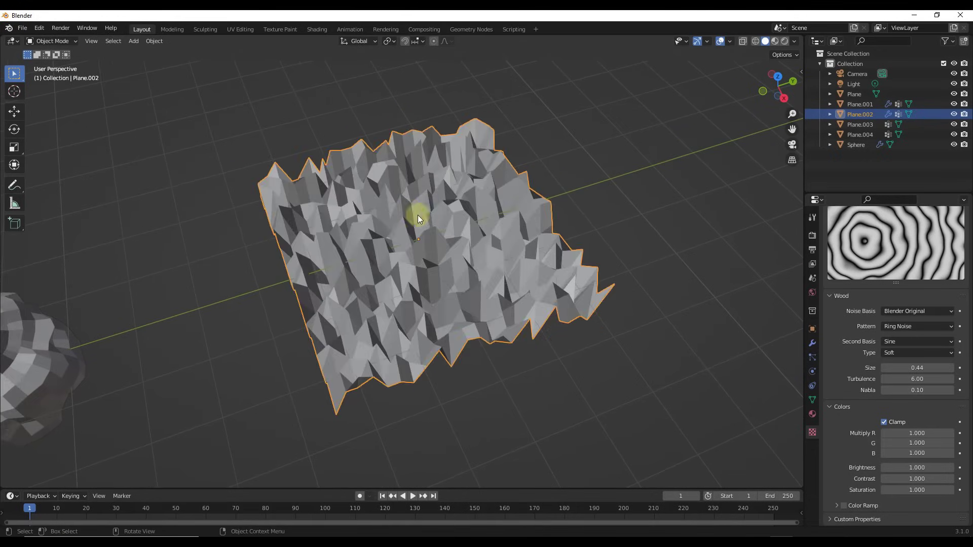
pyautogui.moveTo(412, 204); pyautogui.dragTo(414, 227, button='middle')
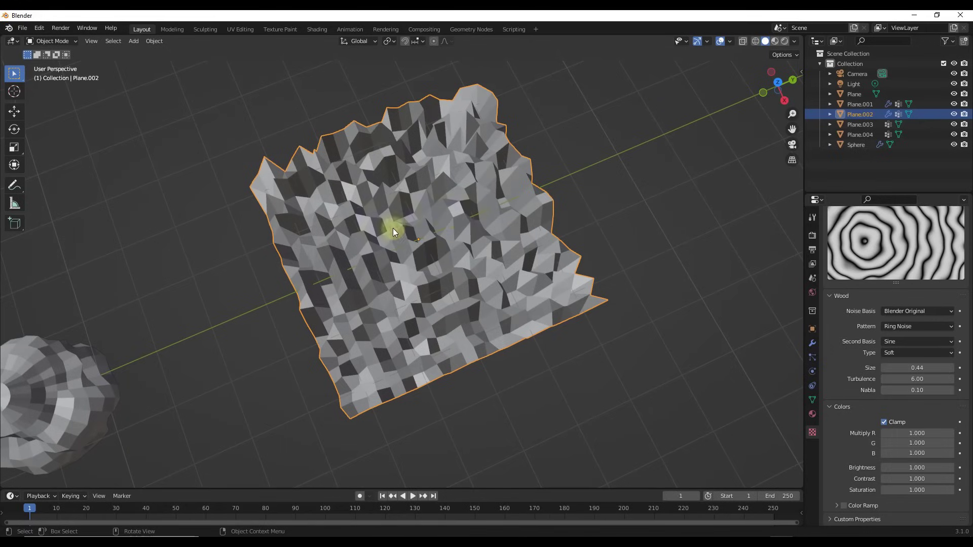
pyautogui.moveTo(457, 166); pyautogui.dragTo(448, 218, button='middle')
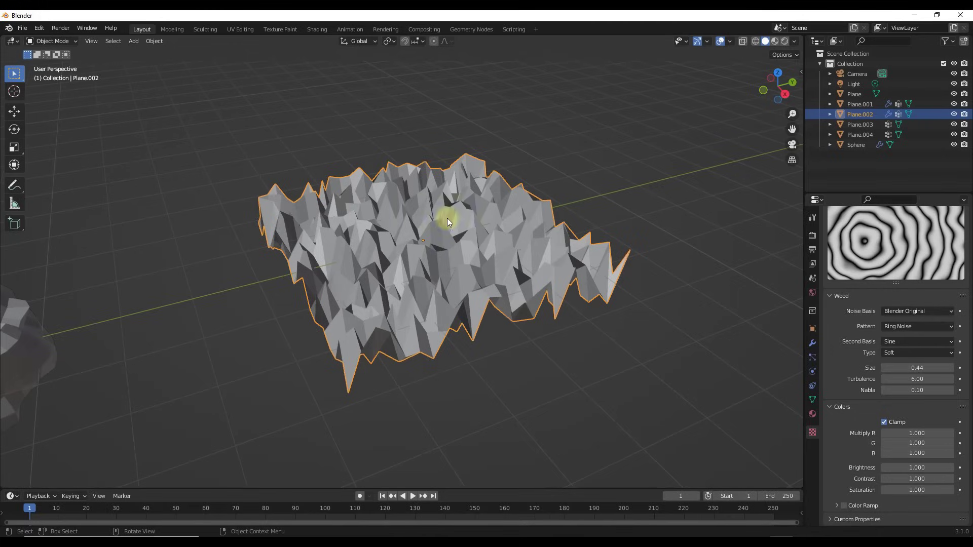
# Step: Add a Subdivision Surface modifier to the plane and place it above the Displace modifier in the stack
pyautogui.click(812, 343)
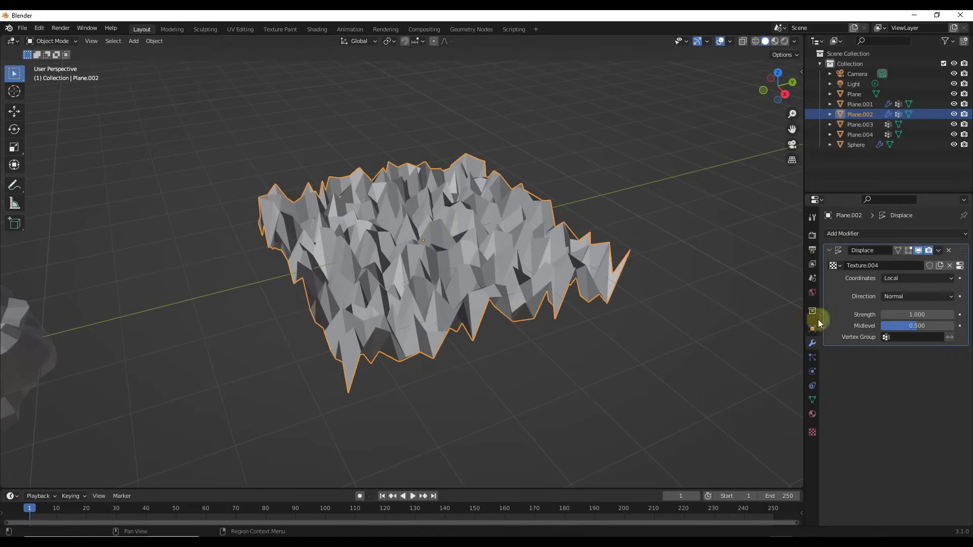
pyautogui.click(859, 234)
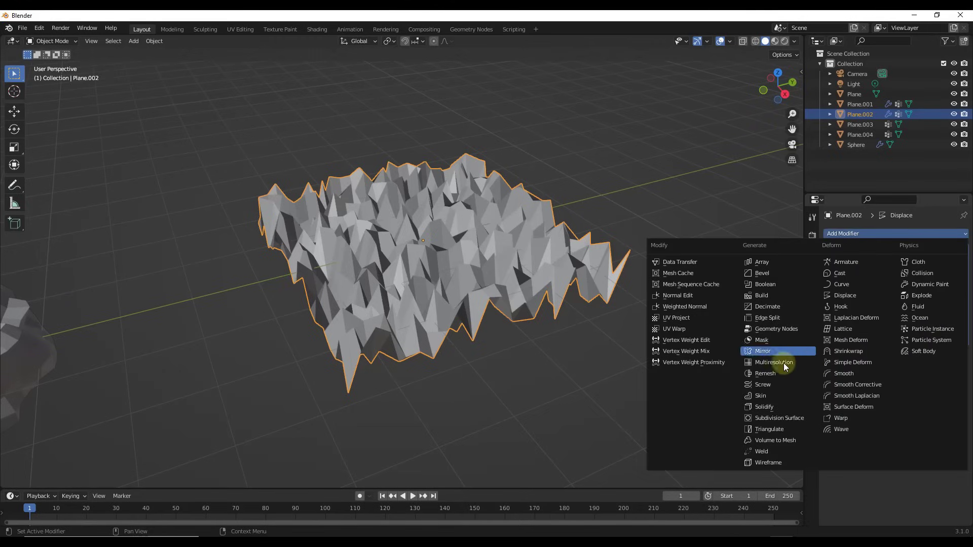
pyautogui.click(775, 418)
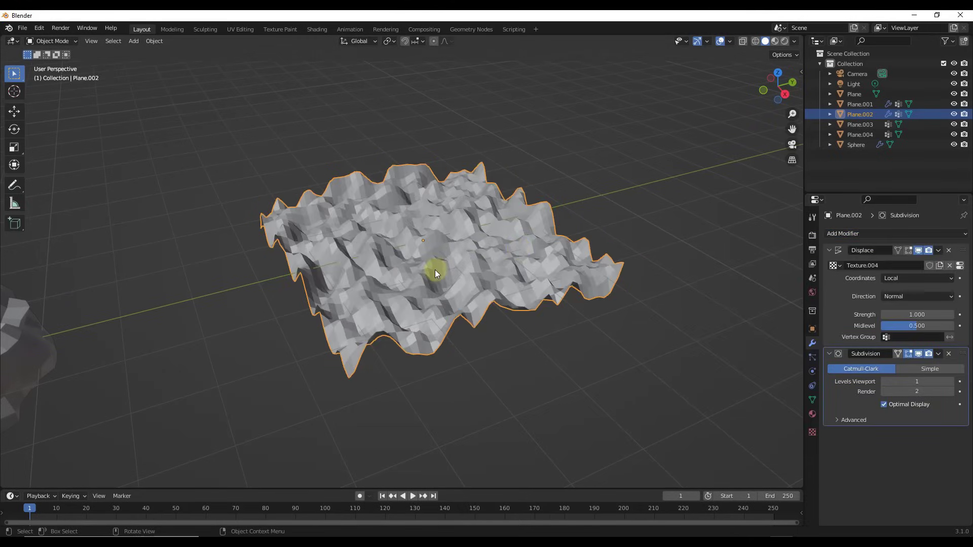
pyautogui.moveTo(963, 353); pyautogui.dragTo(953, 251)
pyautogui.moveTo(492, 255); pyautogui.dragTo(483, 283, button='middle')
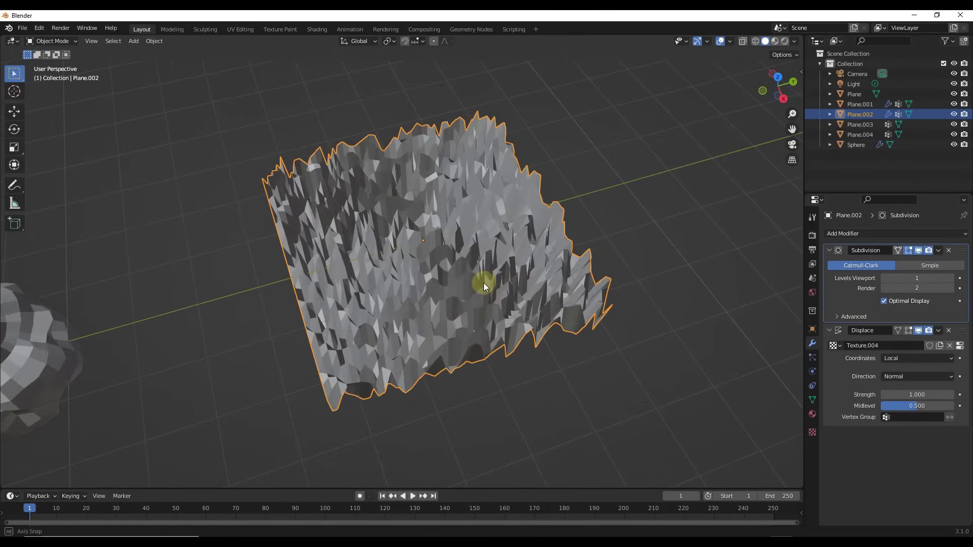
# Step: Set the Subdivision modifier's viewport levels to 3 and its method to Simple
pyautogui.click(951, 278)
pyautogui.click(951, 279)
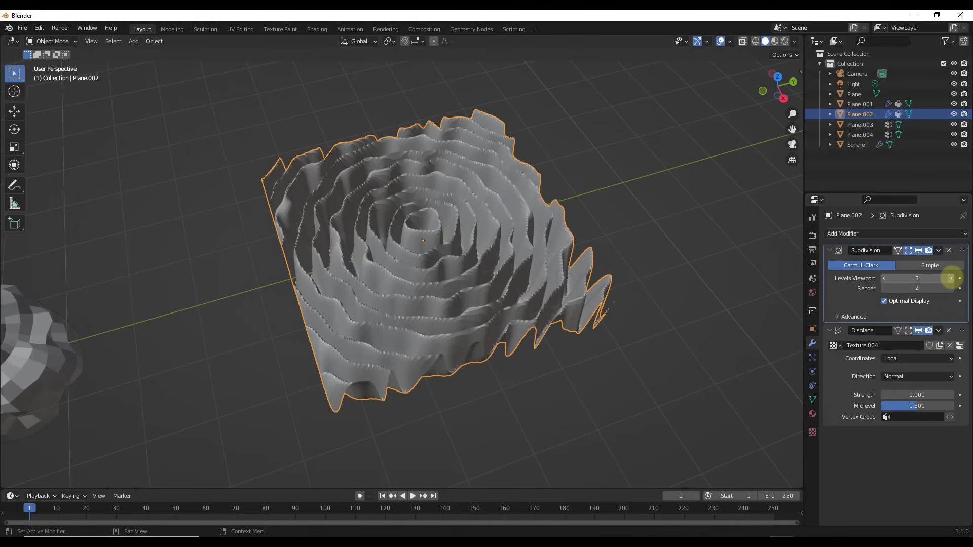
pyautogui.click(935, 264)
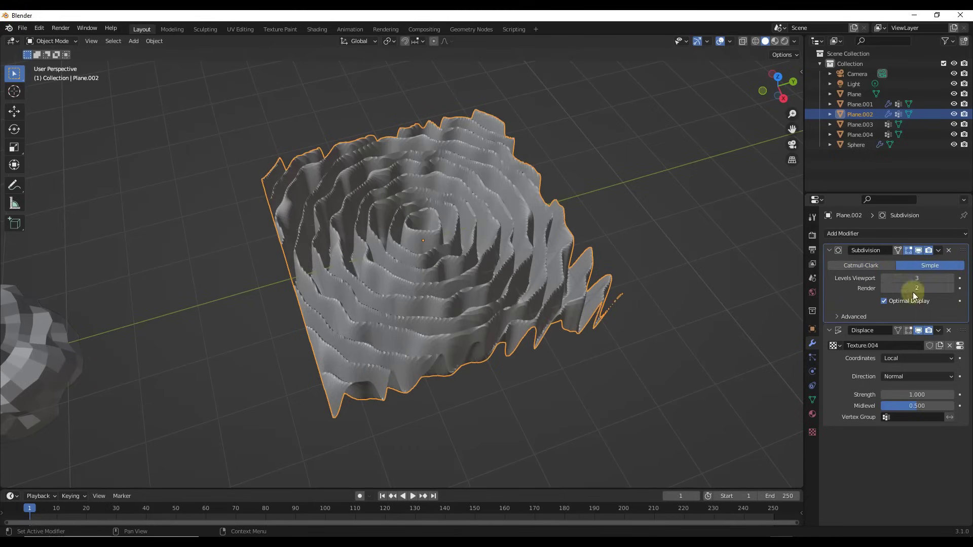
pyautogui.moveTo(443, 232); pyautogui.dragTo(417, 242, button='middle')
pyautogui.scroll(6, 421, 233)
pyautogui.scroll(-5, 418, 240)
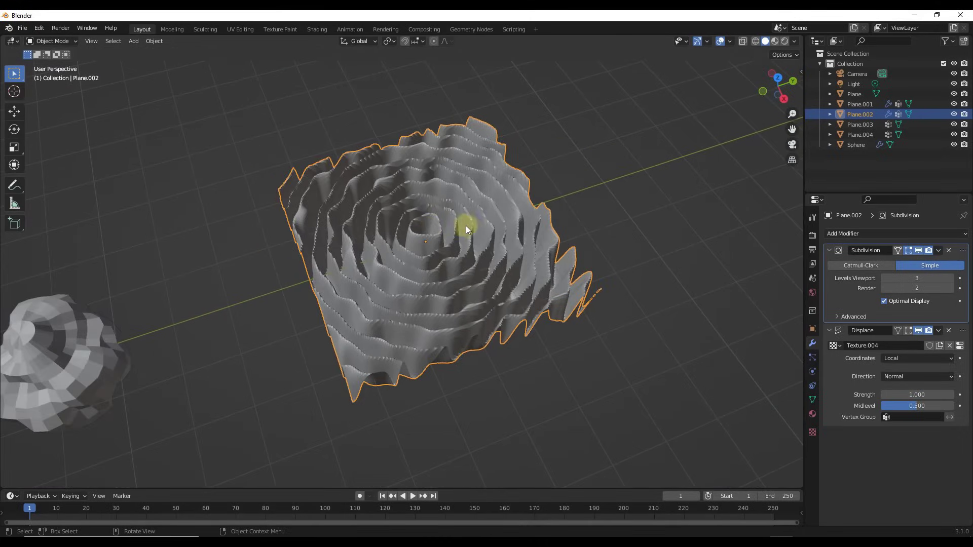
# Step: Set the Displace modifier's strength to 0.3 and inspect the rippled surface up close
pyautogui.click(907, 394)
pyautogui.write('0.3')
pyautogui.press('Return')
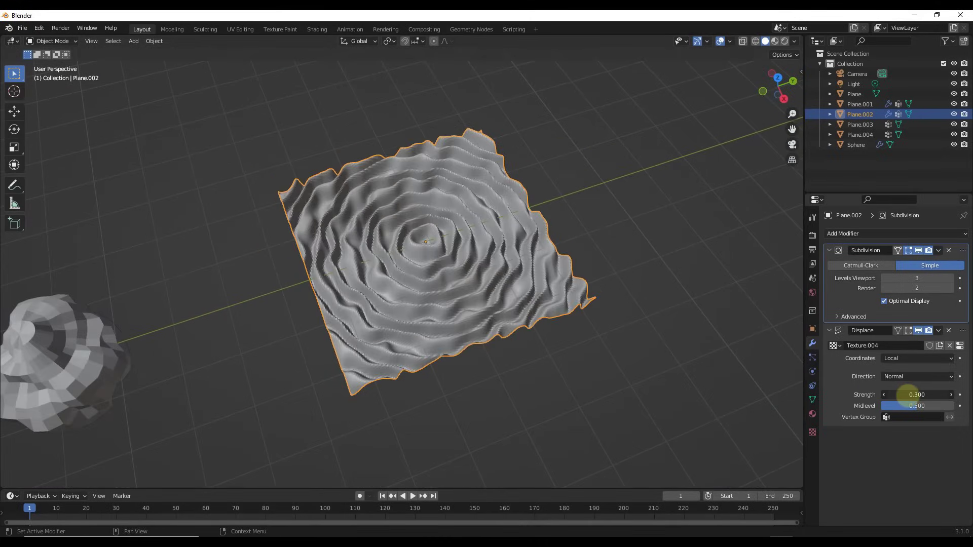
pyautogui.moveTo(906, 394); pyautogui.dragTo(906, 395)
pyautogui.scroll(5, 417, 232)
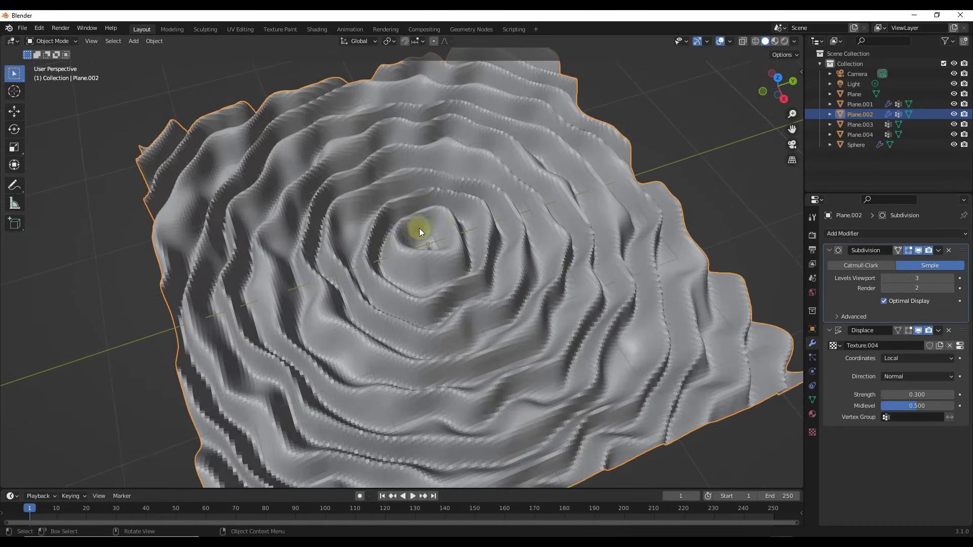
pyautogui.scroll(-3, 505, 245)
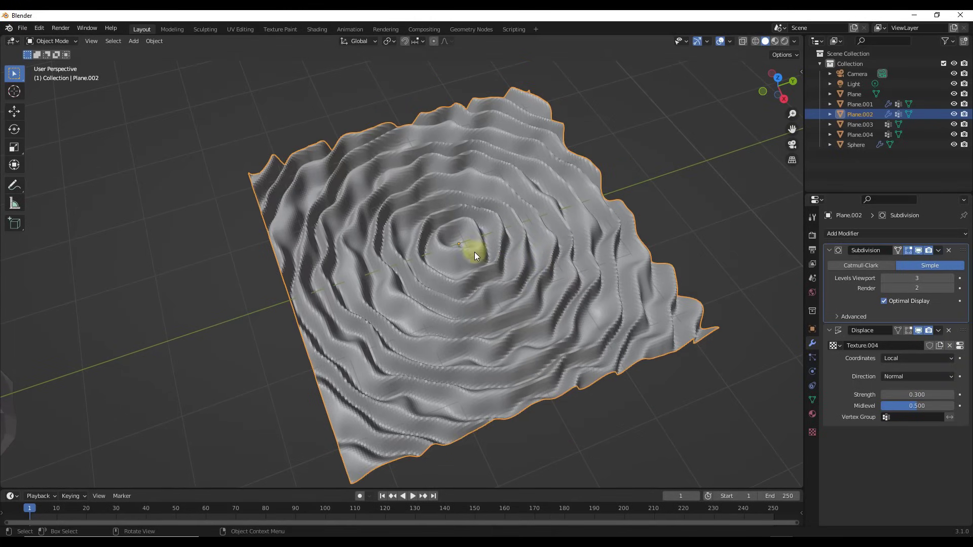
pyautogui.moveTo(481, 272)
pyautogui.mouseDown(button='middle')
pyautogui.moveTo(471, 197)
pyautogui.moveTo(481, 262)
pyautogui.mouseUp(button='middle')
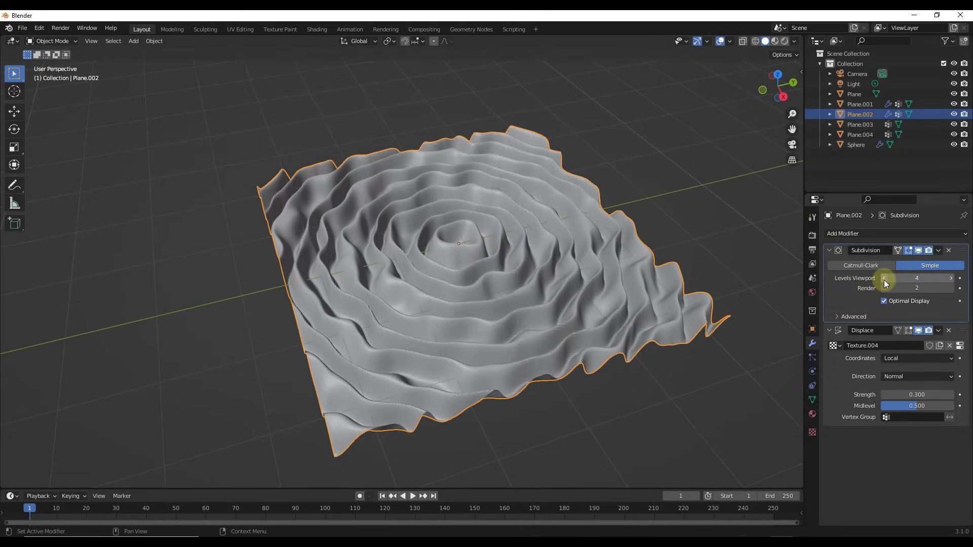
# Step: Subdivide the plane's whole mesh with one cut in Edit Mode and return to Object Mode
pyautogui.press('Tab')
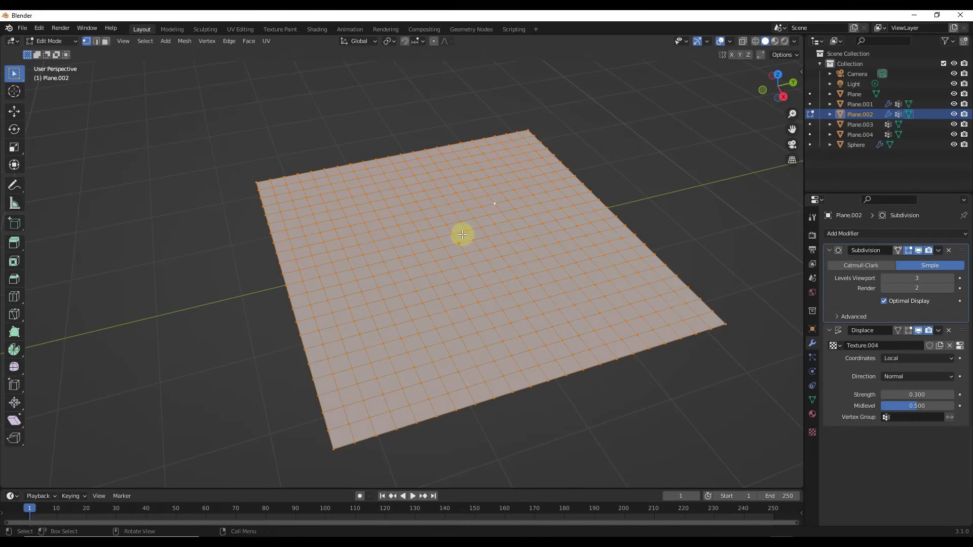
pyautogui.rightClick(462, 234)
pyautogui.click(462, 234)
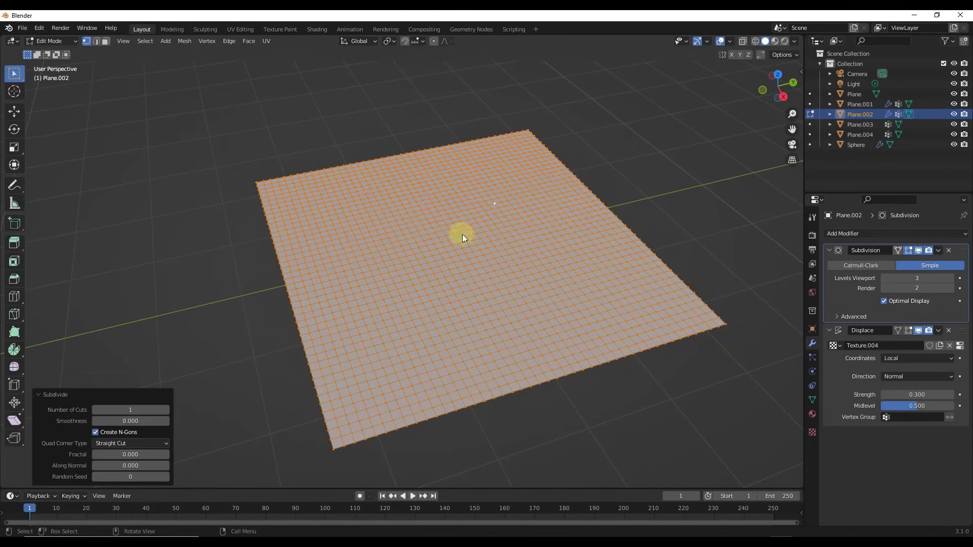
pyautogui.press('Tab')
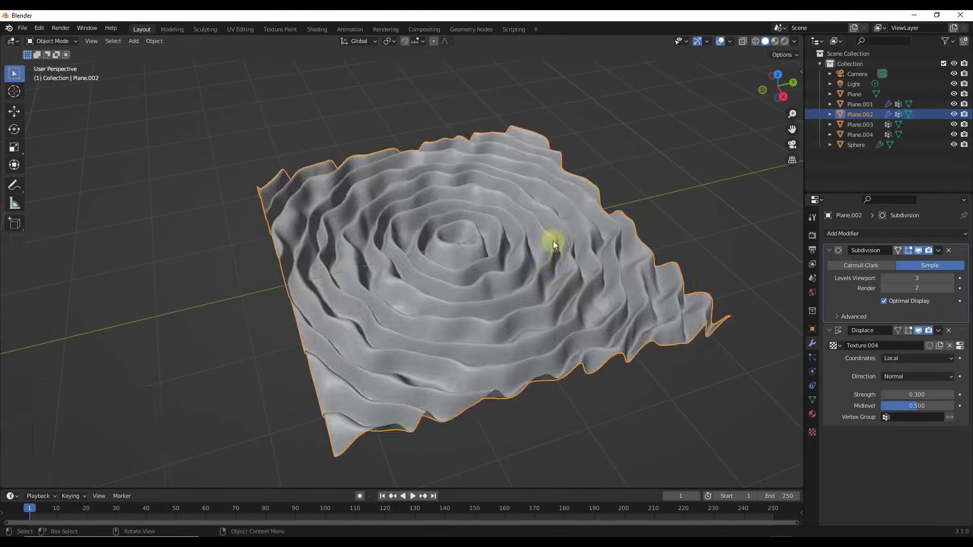
# Step: Set the Displace modifier's midlevel to 0.486 on the rippled plane
pyautogui.moveTo(513, 277); pyautogui.dragTo(586, 304, button='middle')
pyautogui.scroll(4, 454, 268)
pyautogui.scroll(-3, 477, 272)
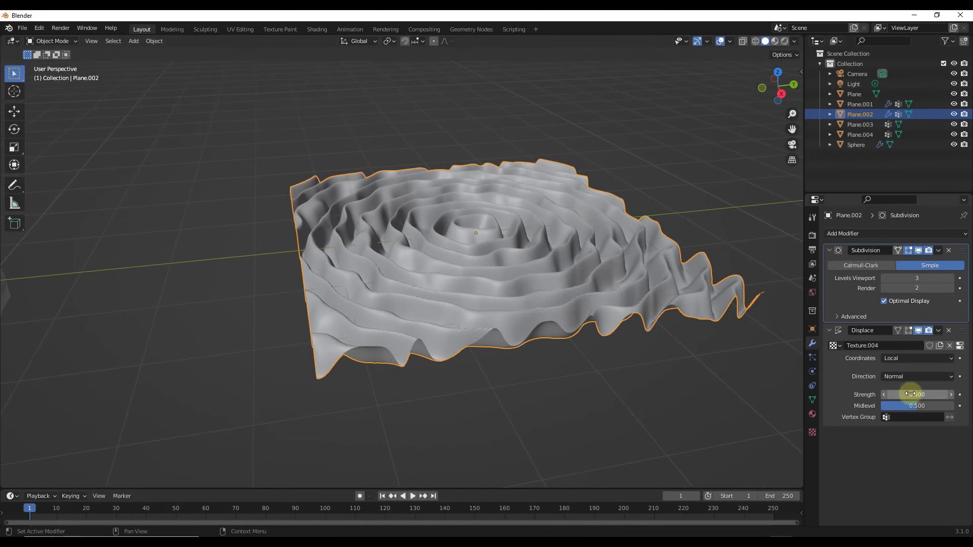
pyautogui.moveTo(917, 405); pyautogui.dragTo(912, 405)
pyautogui.scroll(-3, 497, 254)
pyautogui.moveTo(487, 238); pyautogui.dragTo(545, 260, button='middle')
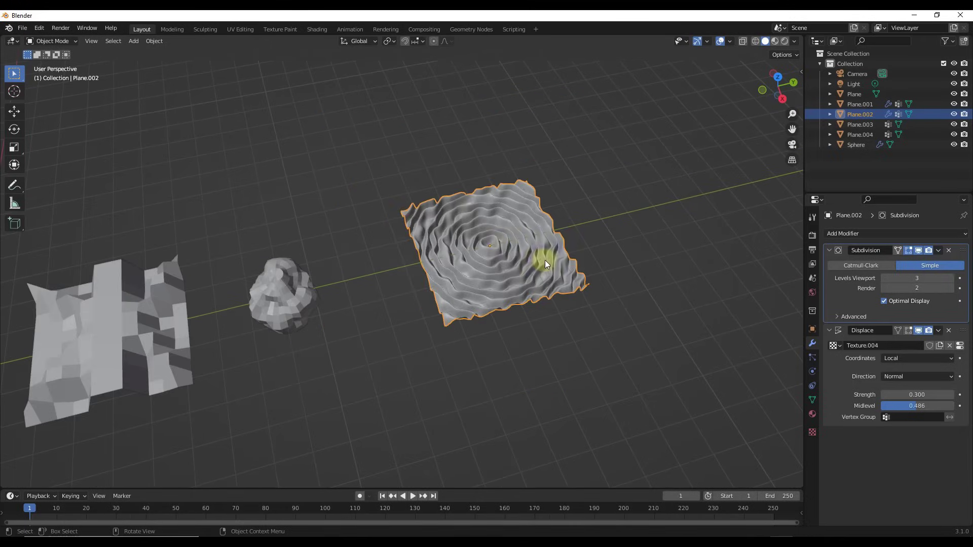
# Step: Examine the smoothness of the plane's ring-shaped ripples close up and from a distance
pyautogui.scroll(3, 528, 265)
pyautogui.scroll(8, 448, 261)
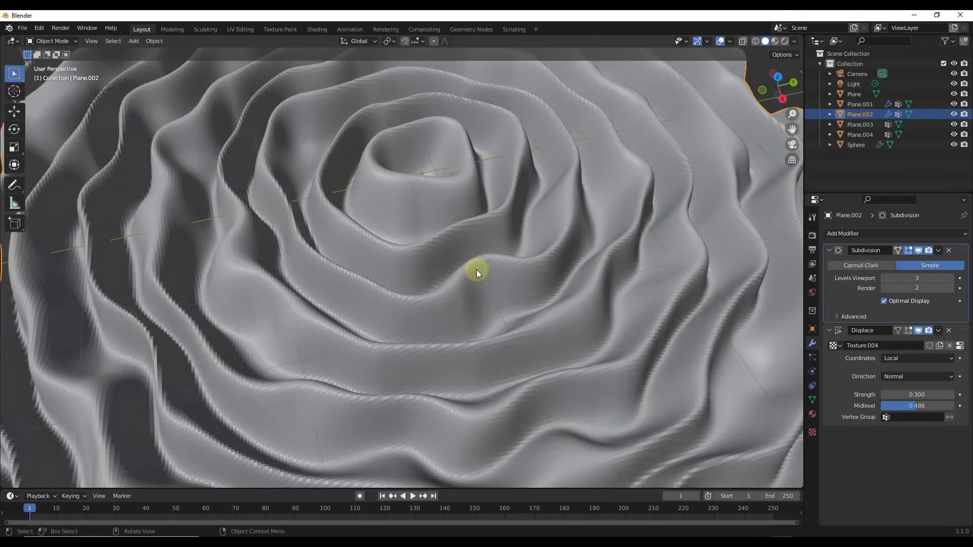
pyautogui.scroll(2, 483, 272)
pyautogui.scroll(-8, 483, 272)
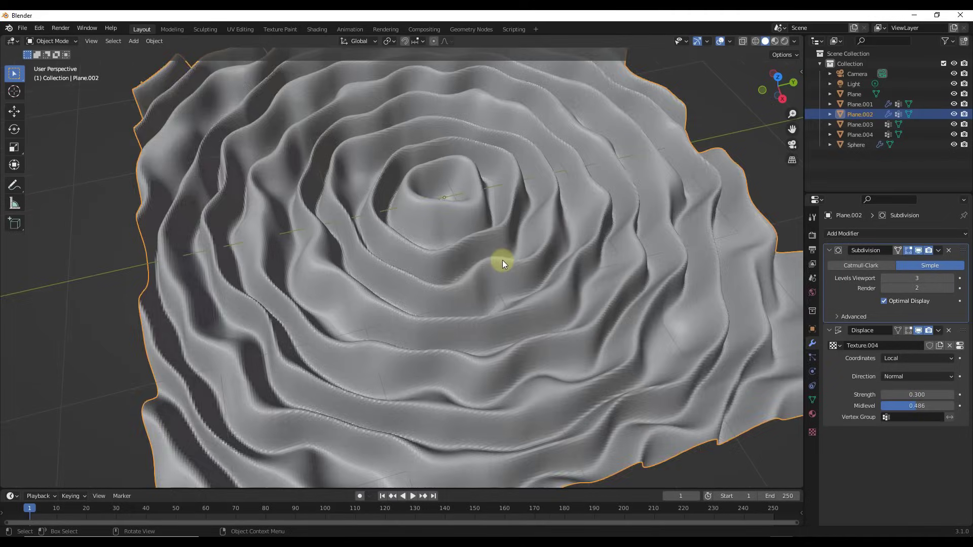
pyautogui.moveTo(506, 251); pyautogui.dragTo(524, 245, button='middle')
pyautogui.scroll(3, 524, 245)
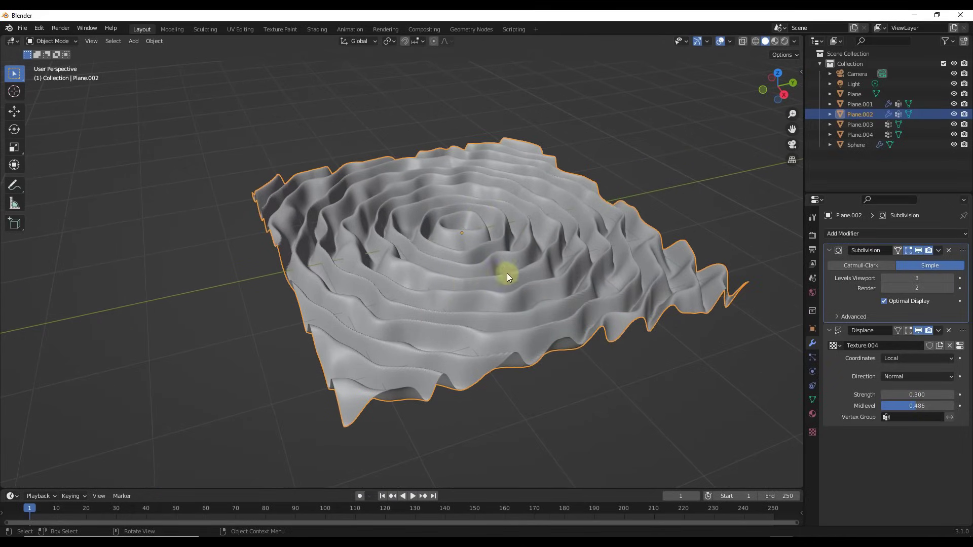
pyautogui.scroll(5, 494, 224)
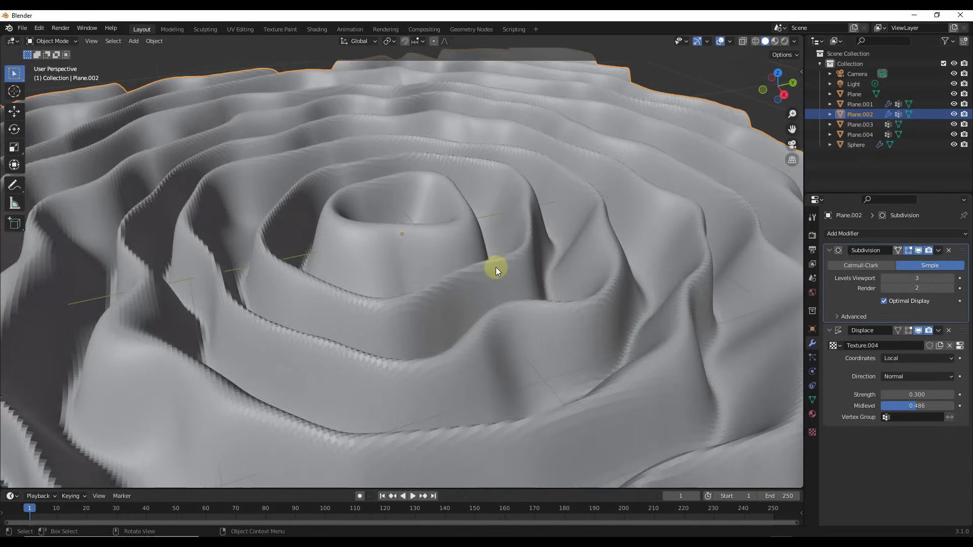
pyautogui.scroll(-5, 495, 267)
pyautogui.scroll(-3, 491, 269)
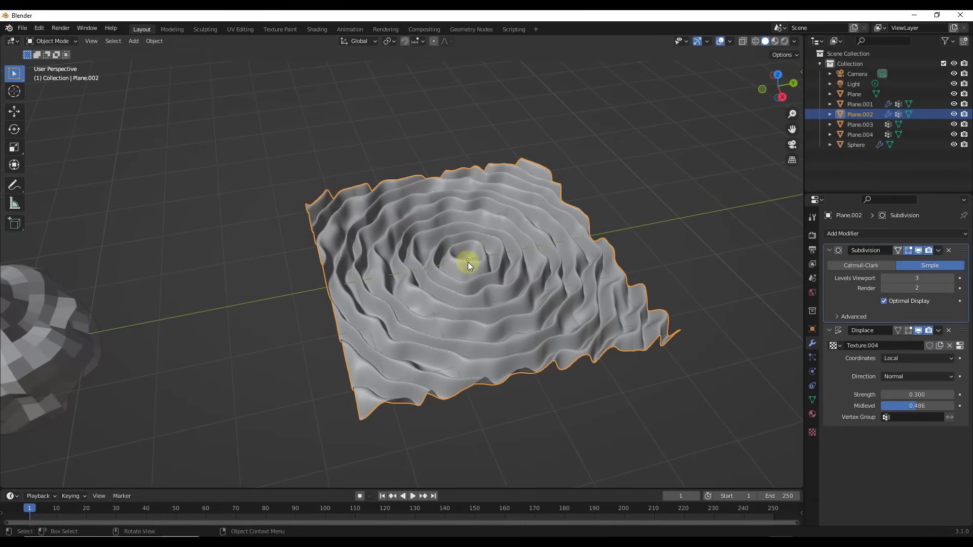
# Step: Raise the Subdivision modifier's viewport levels to 5 and inspect the ripple edges for smoothness
pyautogui.click(950, 278)
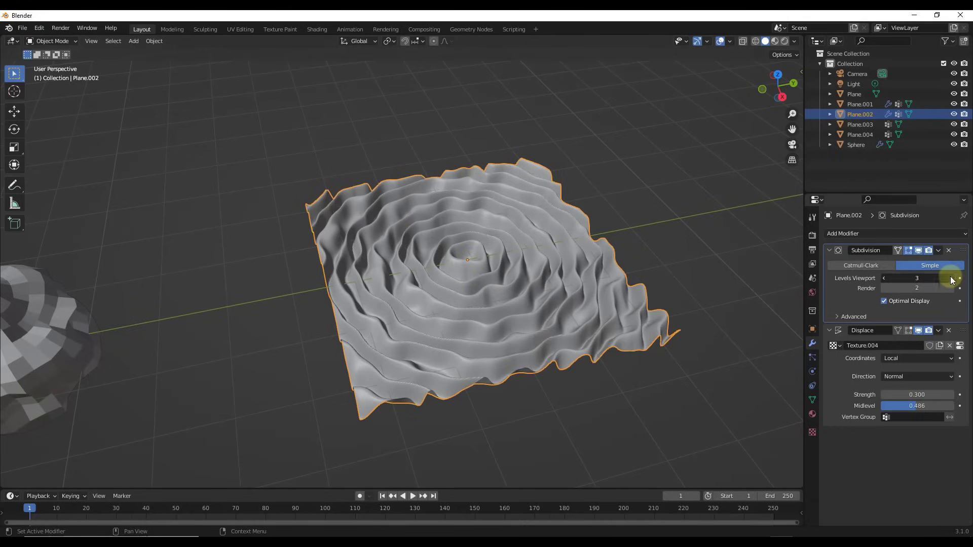
pyautogui.scroll(6, 481, 280)
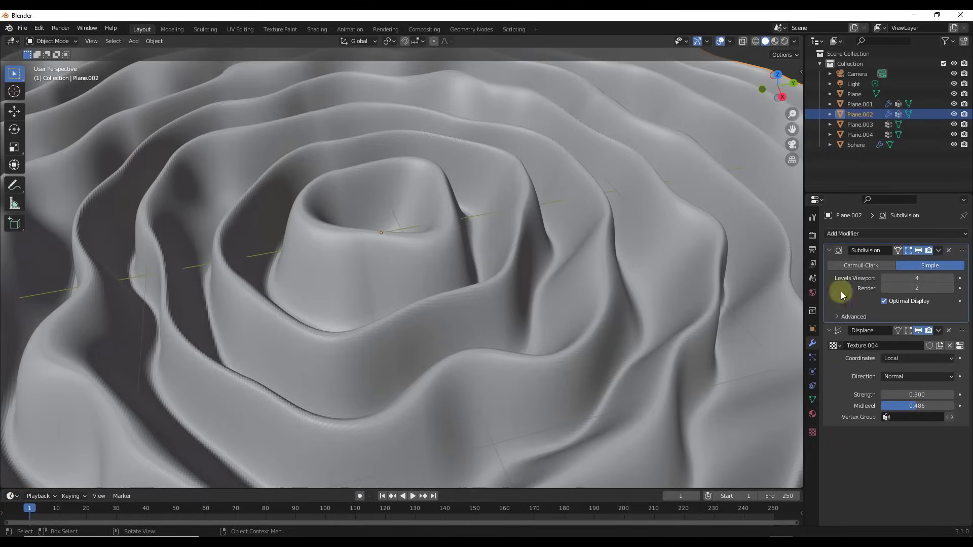
pyautogui.click(949, 278)
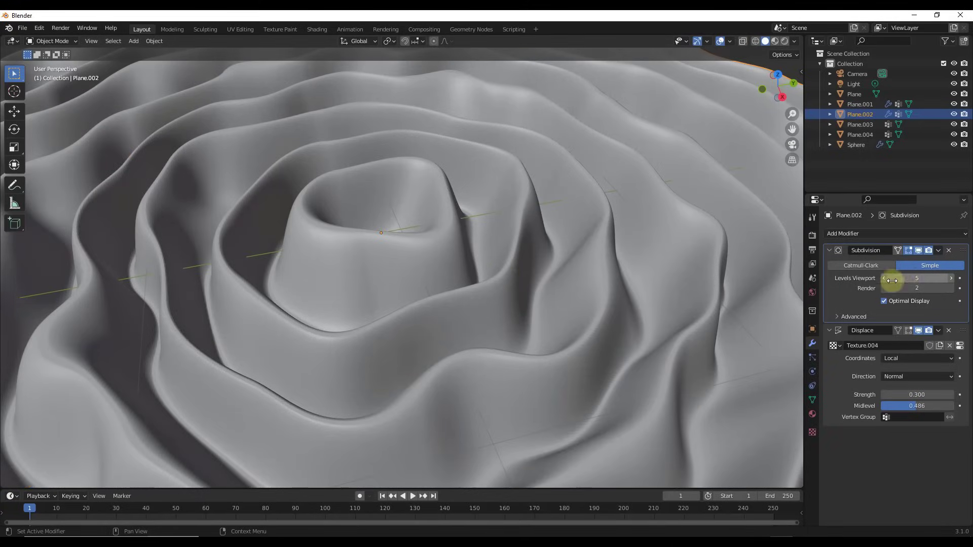
pyautogui.moveTo(615, 262); pyautogui.dragTo(404, 285, button='middle')
pyautogui.scroll(5, 405, 284)
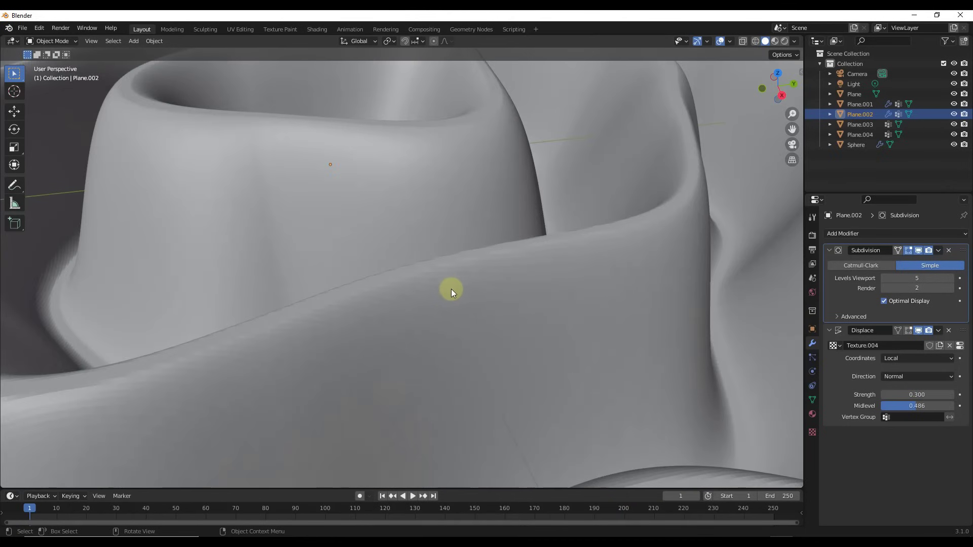
pyautogui.scroll(-4, 451, 288)
pyautogui.scroll(-9, 476, 276)
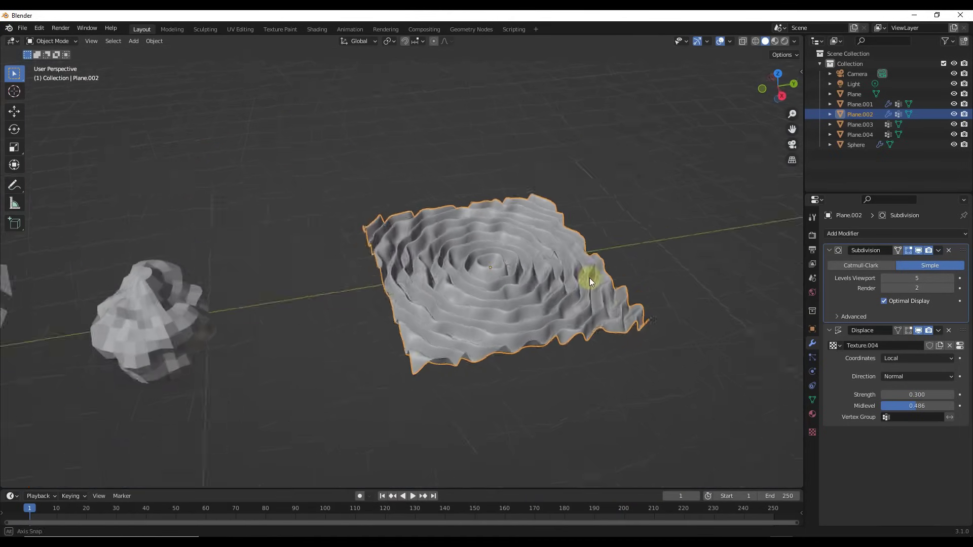
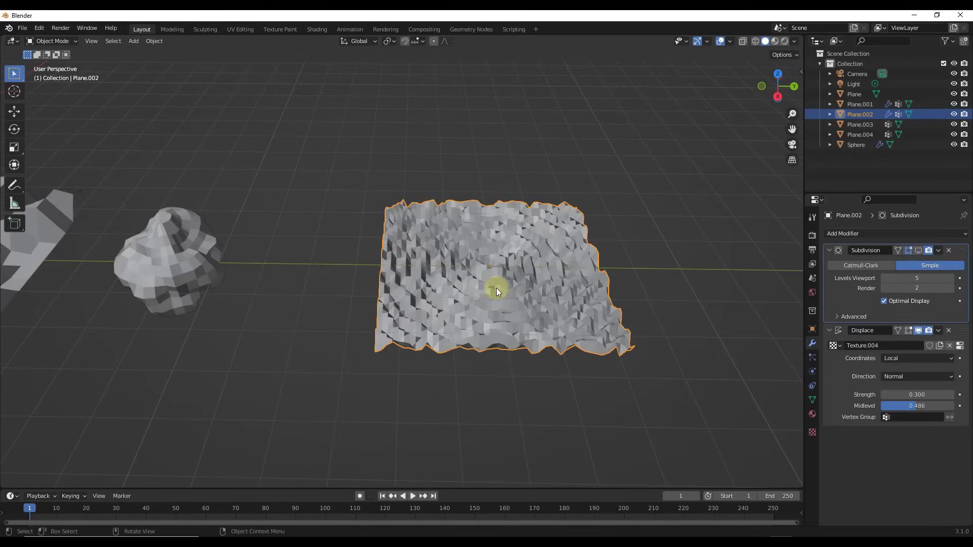
# Step: Select the neighbouring flat plane and inspect its mesh grid in Edit Mode before returning to Object Mode
pyautogui.scroll(-6, 456, 279)
pyautogui.scroll(5, 673, 271)
pyautogui.scroll(3, 504, 280)
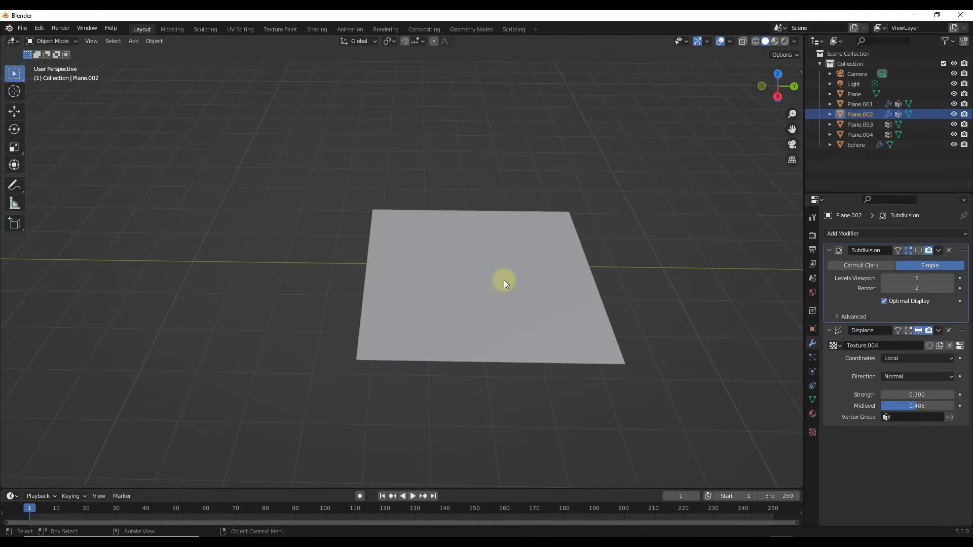
pyautogui.click(490, 278)
pyautogui.moveTo(490, 278); pyautogui.dragTo(537, 262, button='middle')
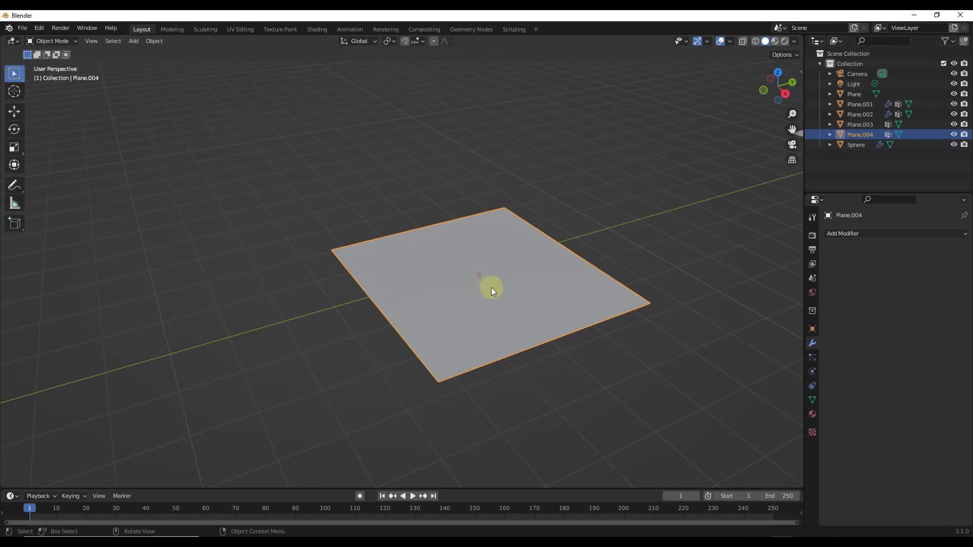
pyautogui.moveTo(491, 288); pyautogui.dragTo(495, 299, button='middle')
pyautogui.press('Tab')
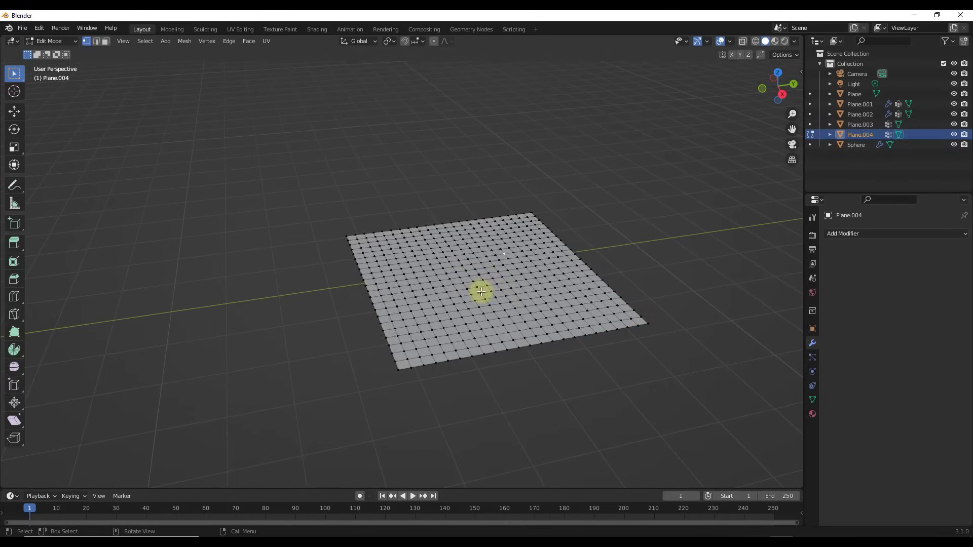
pyautogui.scroll(3, 487, 284)
pyautogui.scroll(-3, 485, 275)
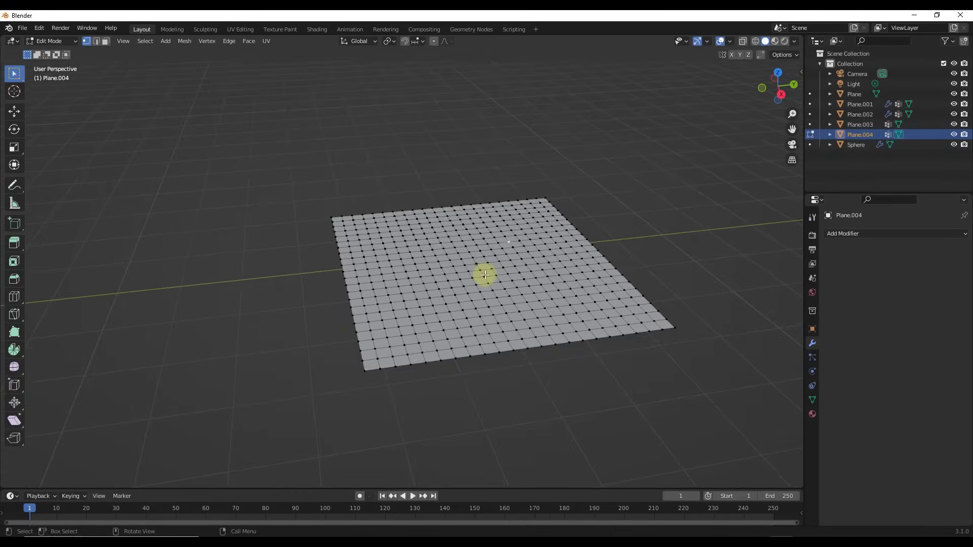
pyautogui.press('Tab')
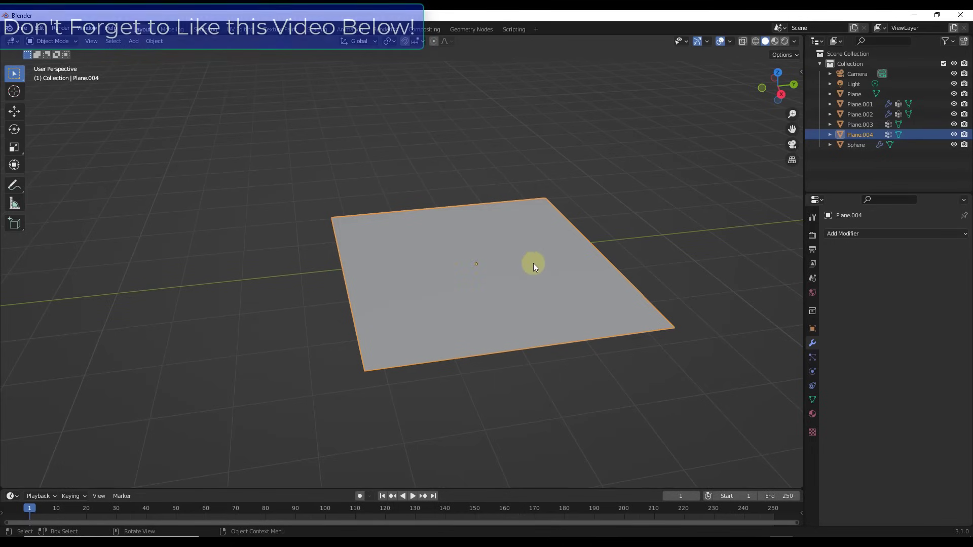
# Step: Add a Displace modifier to the flat plane with a new texture of type Image or Movie
pyautogui.click(839, 234)
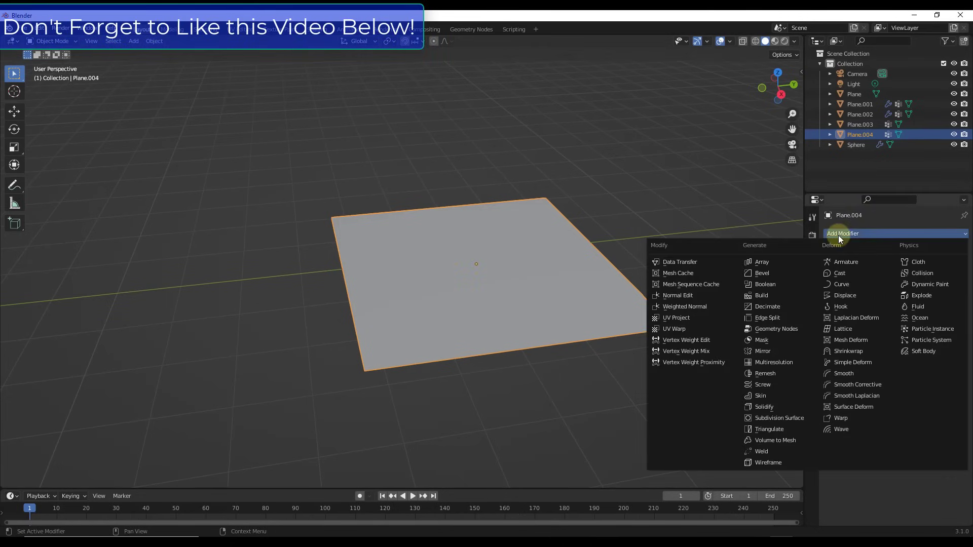
pyautogui.click(844, 294)
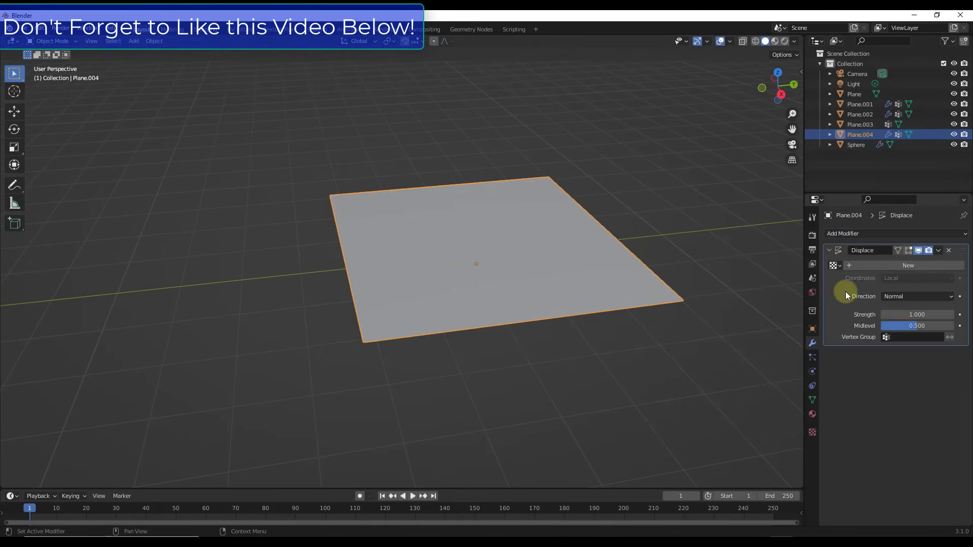
pyautogui.click(872, 264)
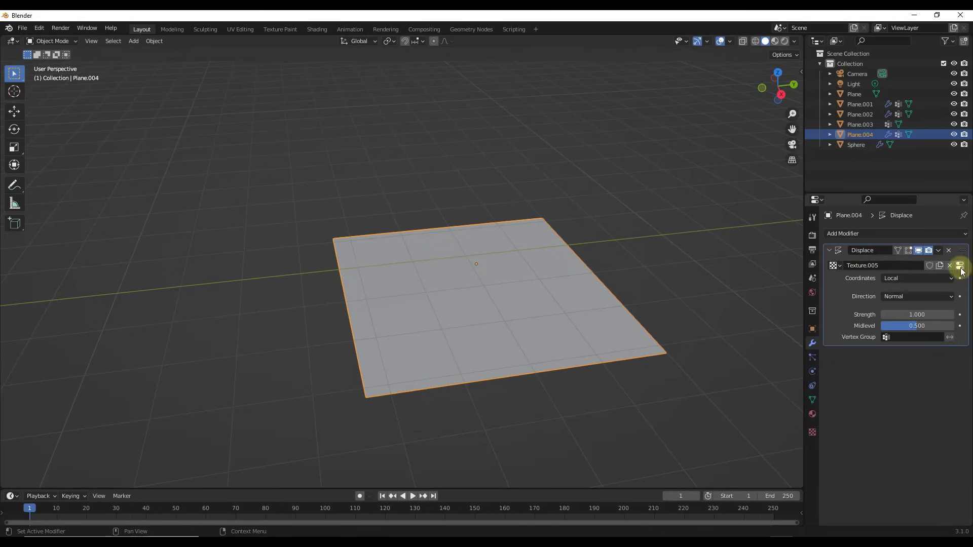
pyautogui.click(960, 267)
pyautogui.click(891, 264)
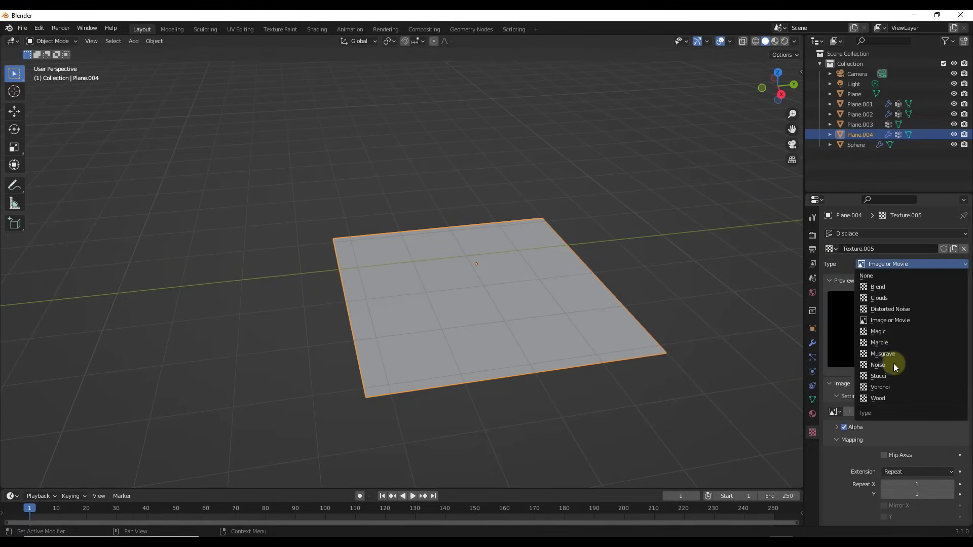
pyautogui.click(892, 321)
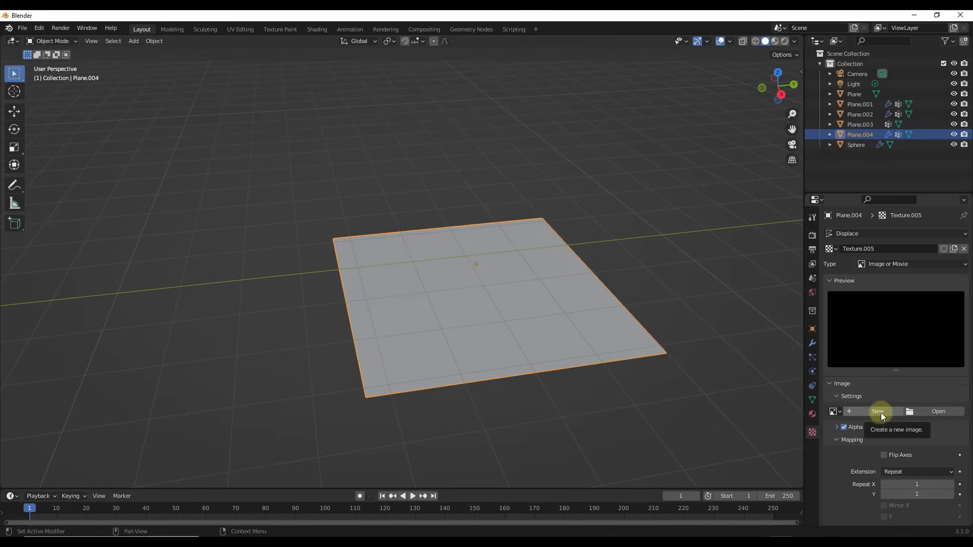
# Step: Load Concrete_Blocks_Builder_Height.tga from the Brick_Stone folder's BlocksConcreteGenerator_Poliigon materials as the displacement texture's image
pyautogui.click(926, 413)
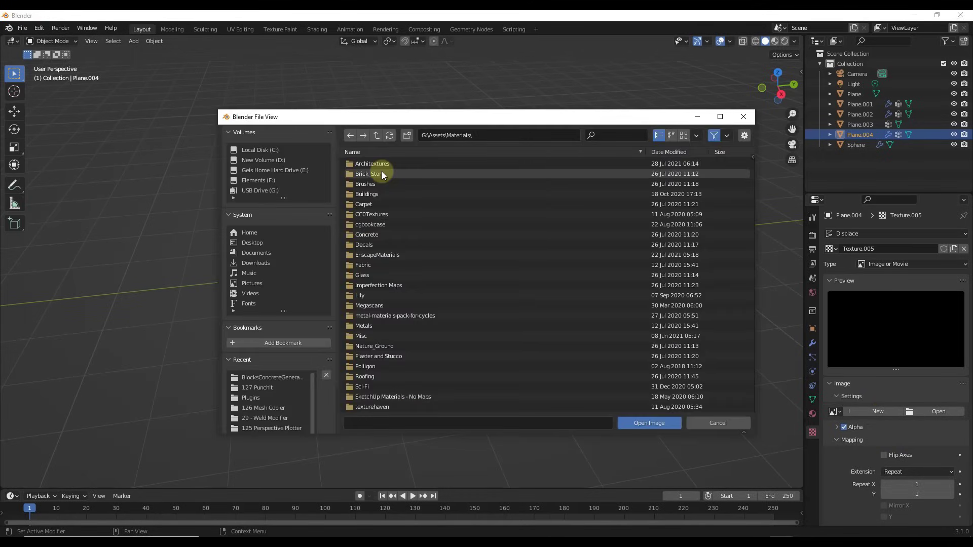
pyautogui.click(382, 174)
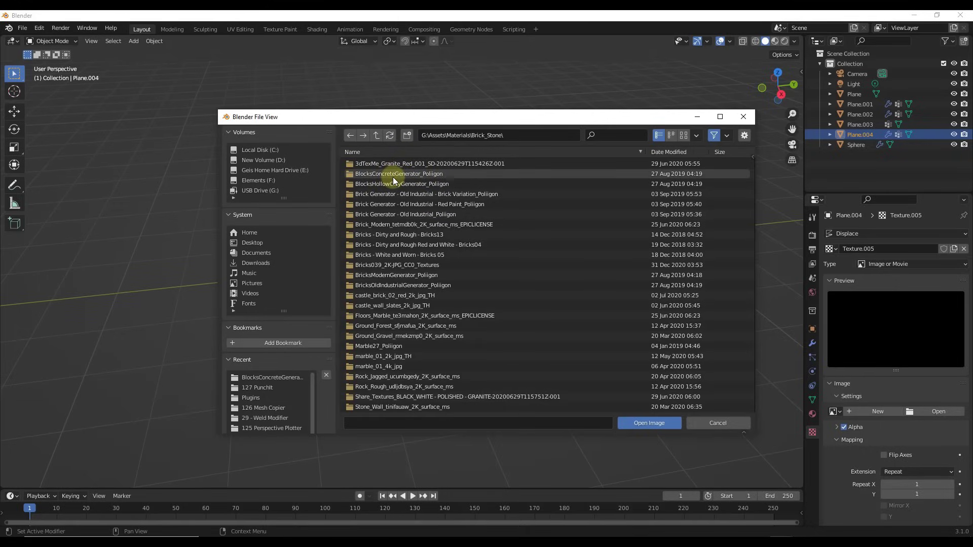
pyautogui.click(393, 177)
pyautogui.click(387, 162)
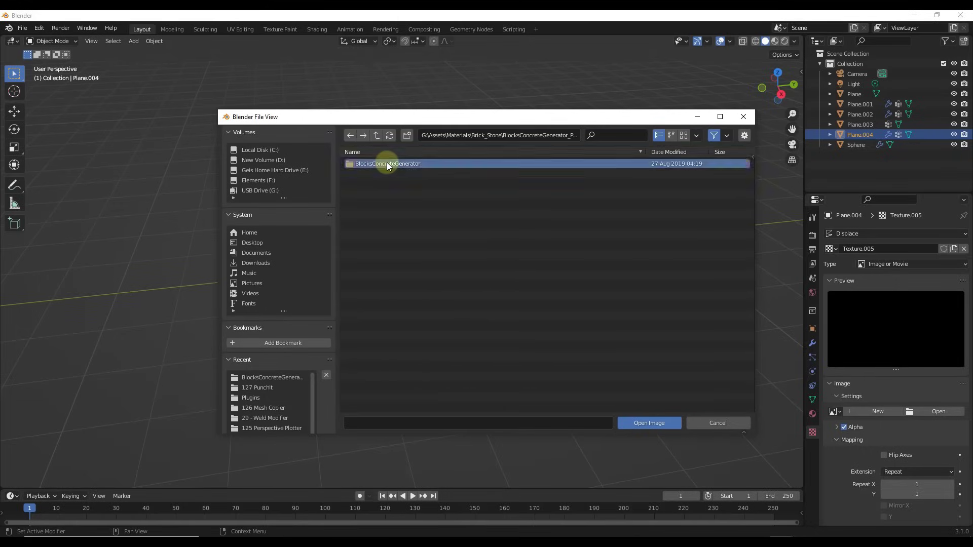
pyautogui.click(413, 214)
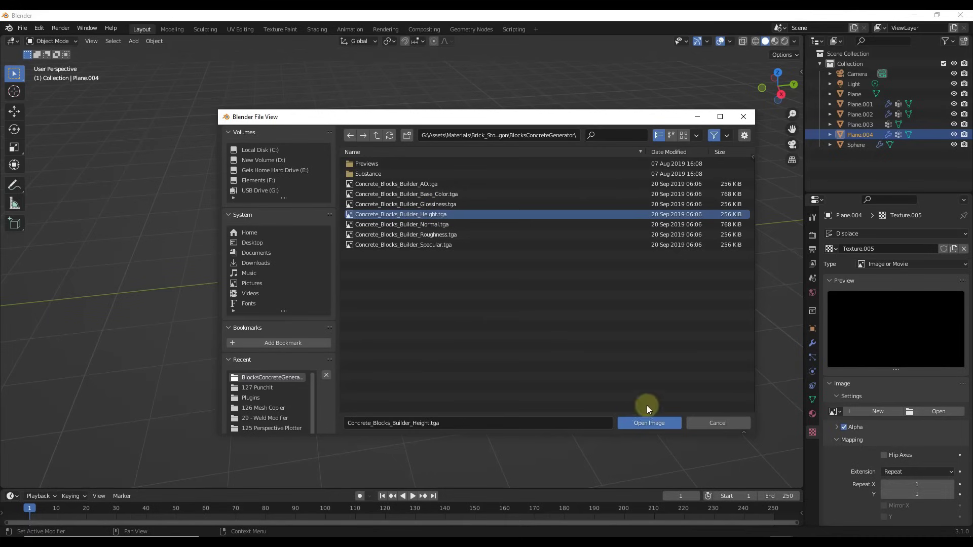
pyautogui.click(649, 424)
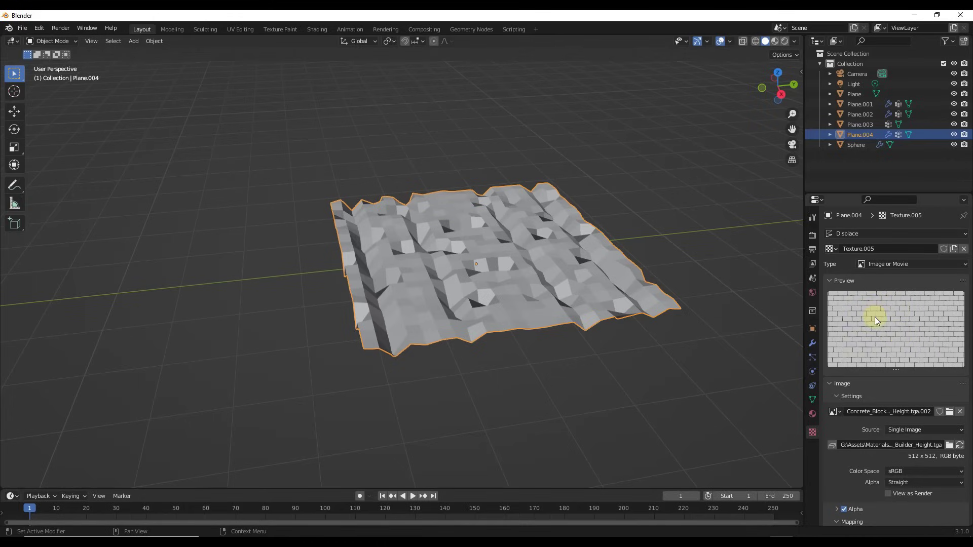
# Step: Add a Subdivision Surface modifier above Displace on the plane and set its viewport levels to 3
pyautogui.moveTo(576, 303); pyautogui.dragTo(433, 291, button='middle')
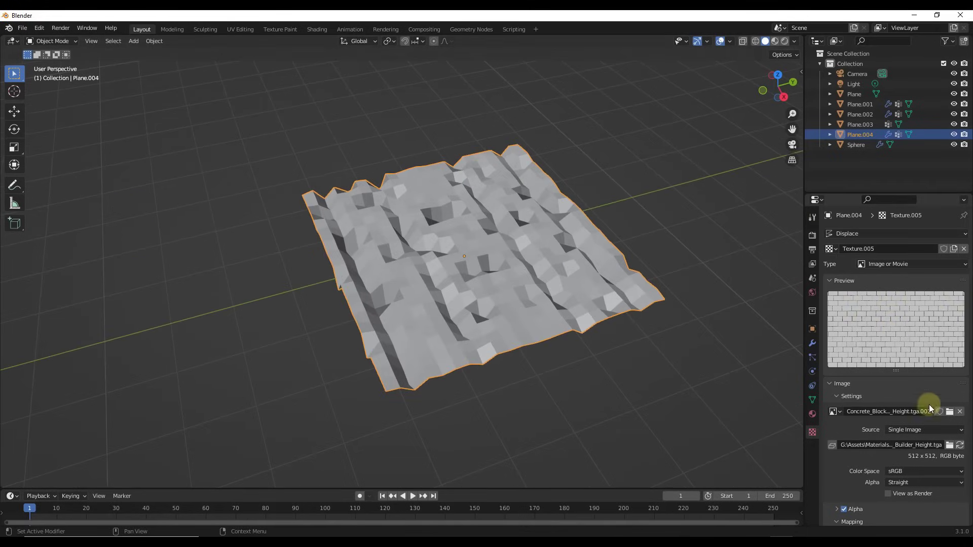
pyautogui.scroll(-8, 929, 404)
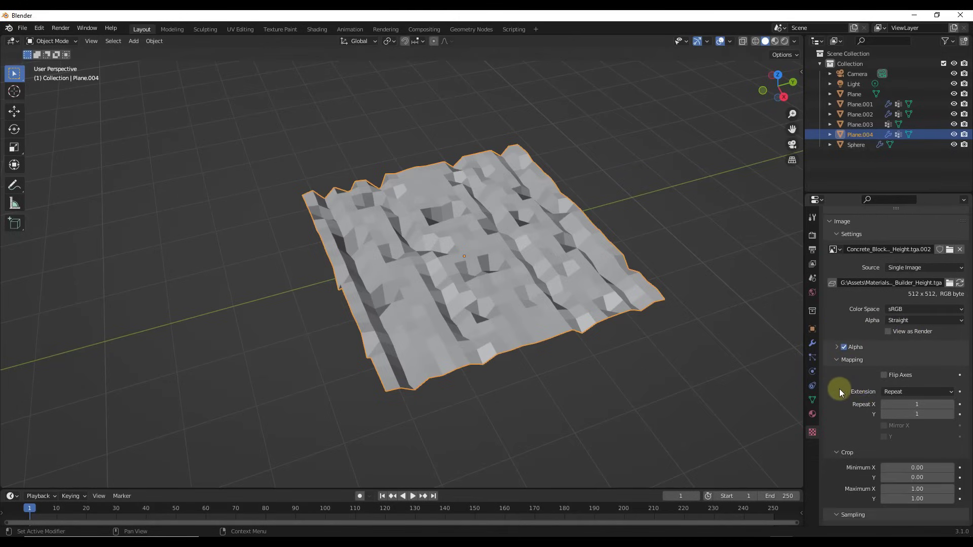
pyautogui.scroll(5, 861, 382)
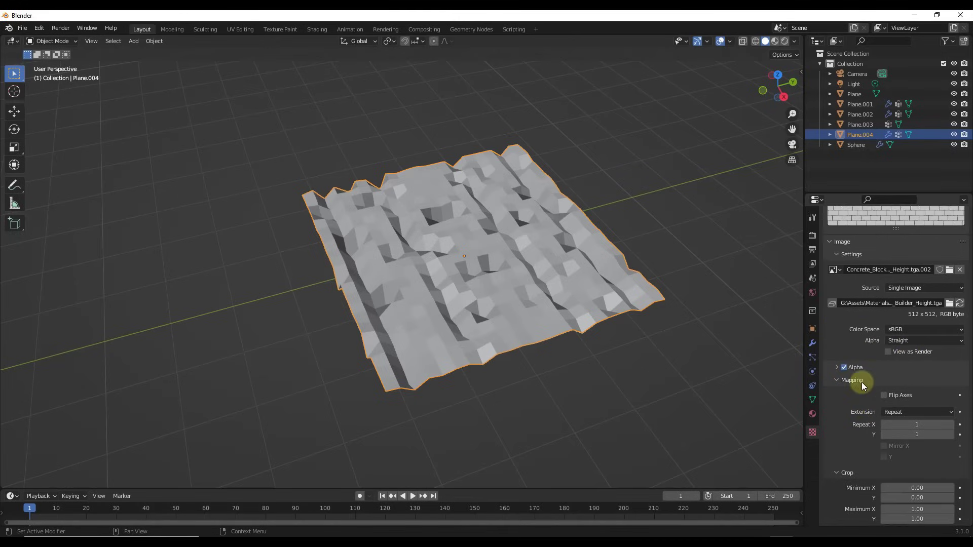
pyautogui.click(812, 343)
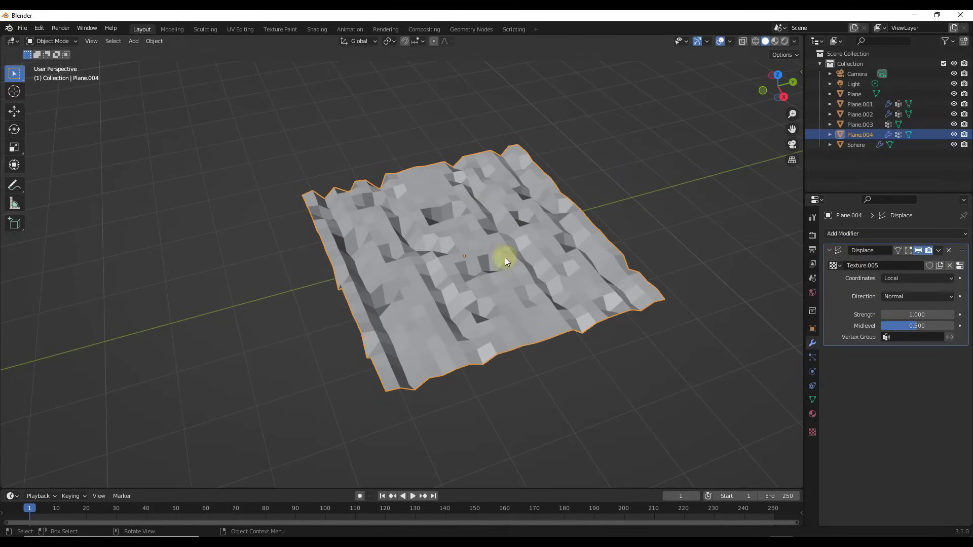
pyautogui.click(865, 235)
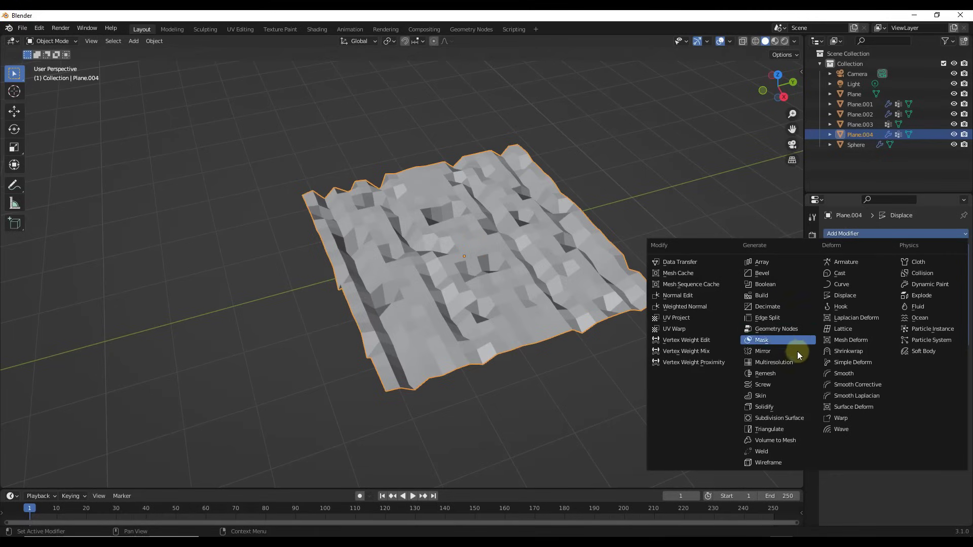
pyautogui.click(789, 416)
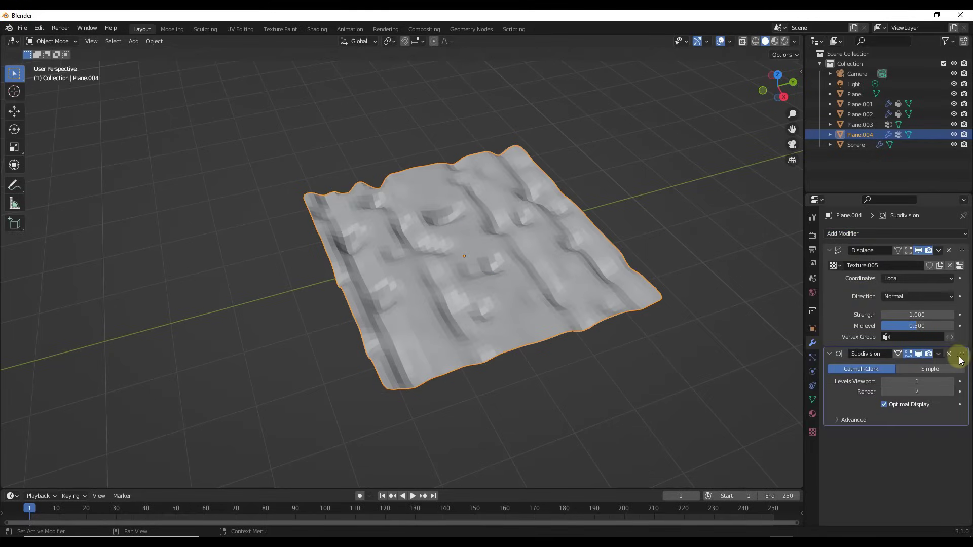
pyautogui.moveTo(961, 358); pyautogui.dragTo(931, 280)
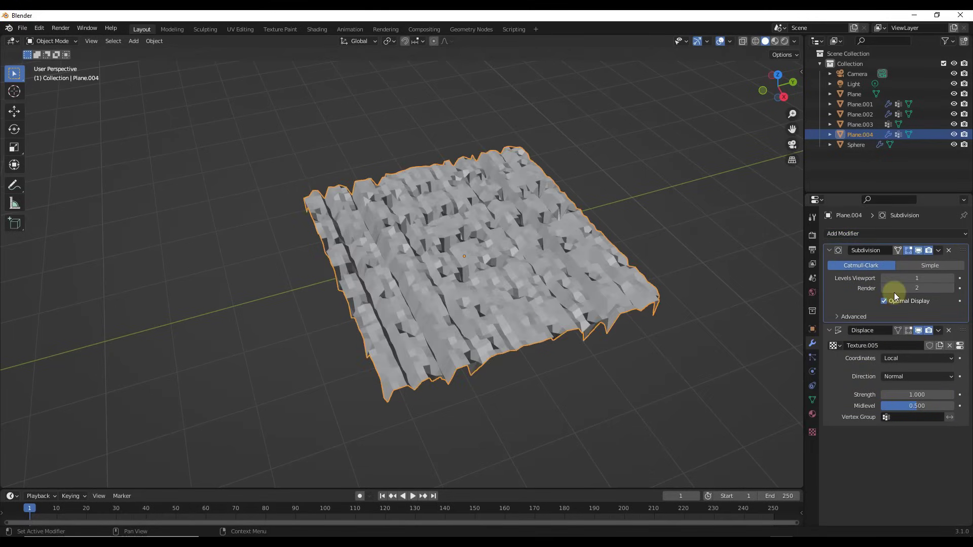
pyautogui.click(951, 277)
pyautogui.click(950, 278)
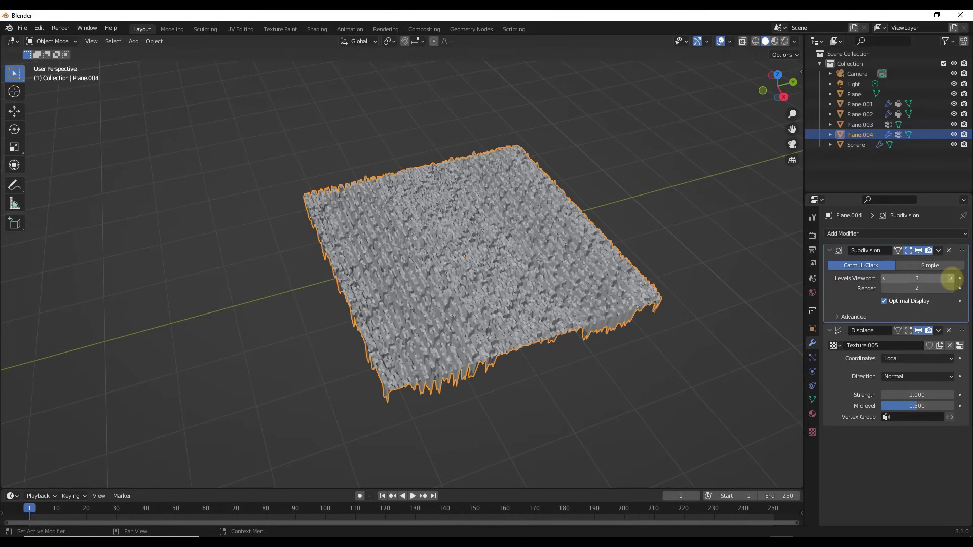
# Step: Subdivide the block-textured plane's whole mesh with one cut in Edit Mode and return to Object Mode
pyautogui.moveTo(439, 276); pyautogui.dragTo(528, 250, button='middle')
pyautogui.press('Tab')
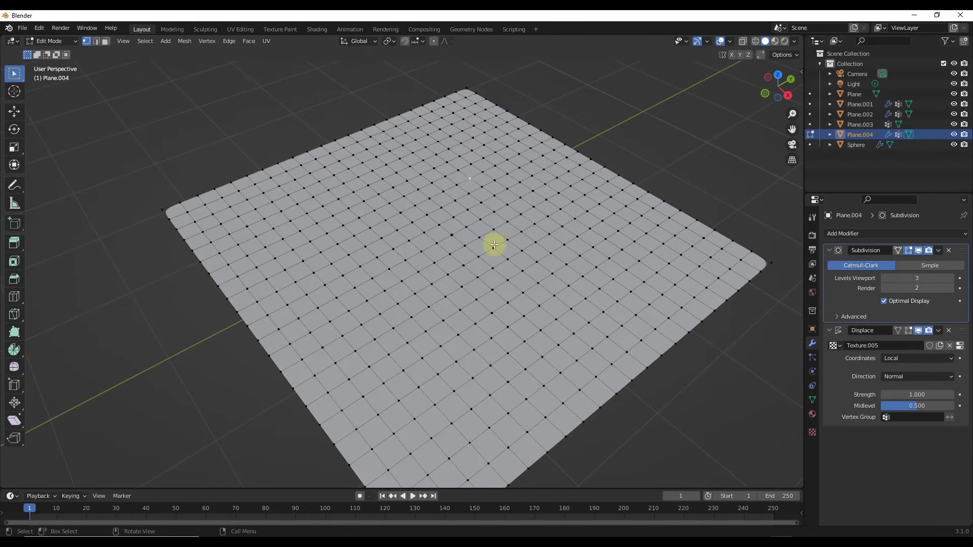
pyautogui.press('a')
pyautogui.rightClick(482, 235)
pyautogui.click(482, 235)
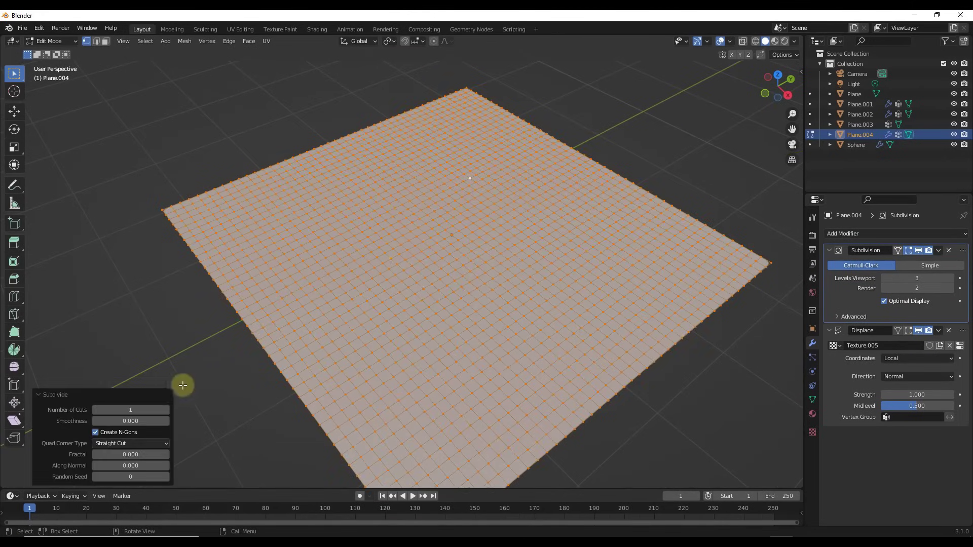
pyautogui.press('Tab')
# Step: Inspect the depth of the plane's displaced blocks and set the Displace modifier's strength to 0.1
pyautogui.moveTo(403, 248); pyautogui.dragTo(402, 359, button='middle')
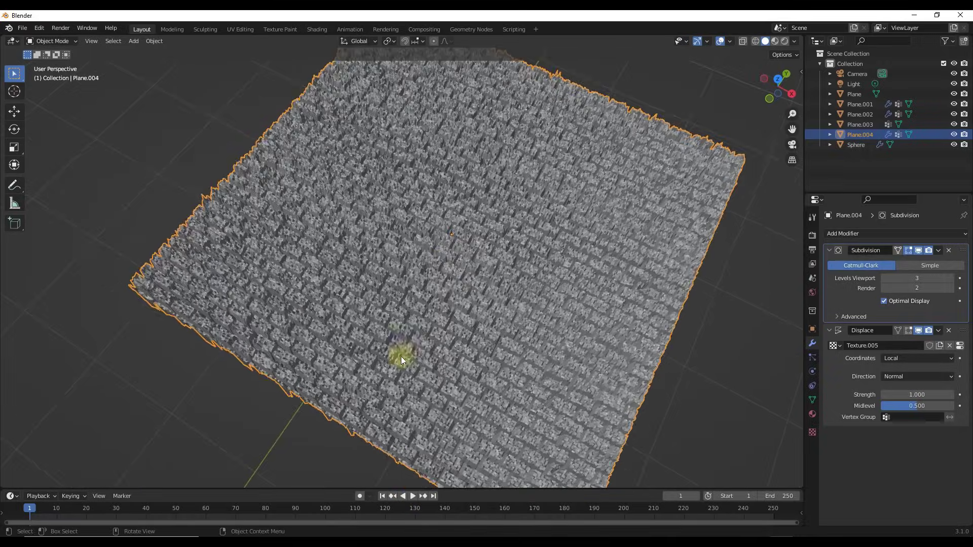
pyautogui.scroll(3, 401, 356)
pyautogui.scroll(2, 383, 314)
pyautogui.scroll(-6, 395, 304)
pyautogui.moveTo(399, 286); pyautogui.dragTo(442, 260, button='middle')
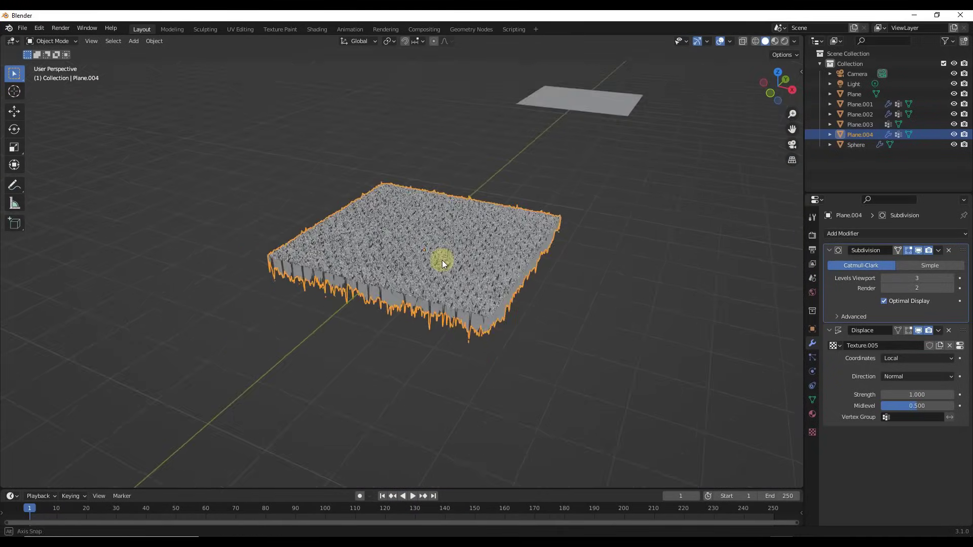
pyautogui.scroll(2, 466, 264)
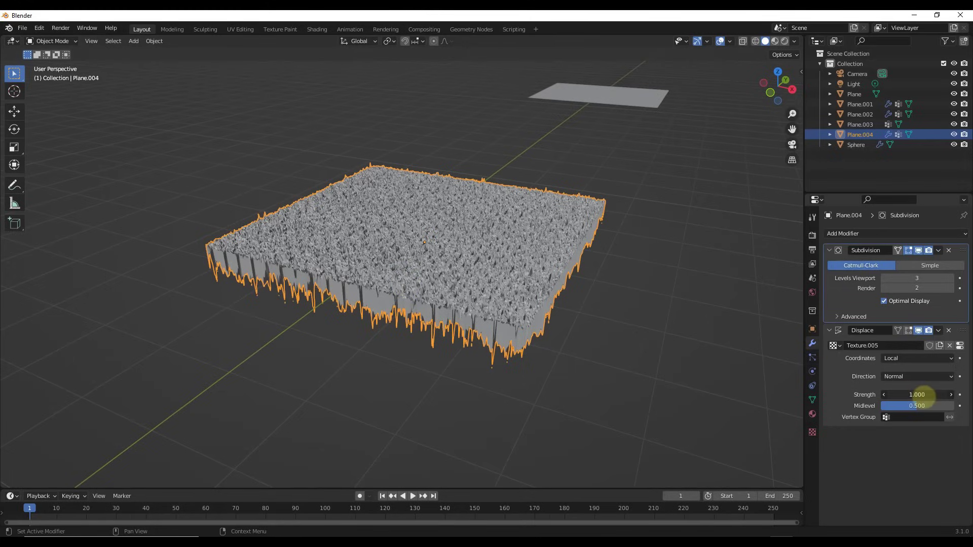
pyautogui.moveTo(919, 395); pyautogui.dragTo(917, 396)
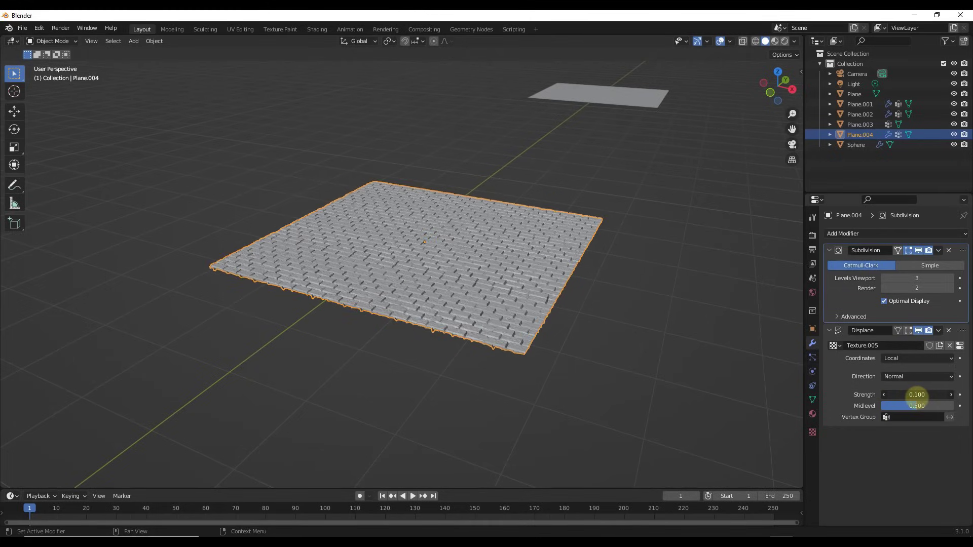
# Step: Examine the displaced concrete block pattern on the plane from above, close up and from a distance
pyautogui.scroll(6, 403, 260)
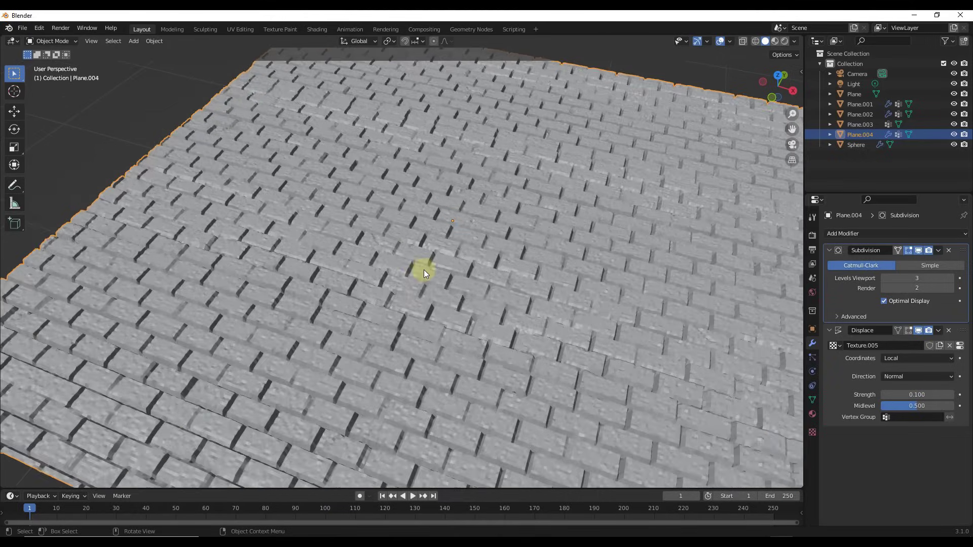
pyautogui.scroll(-8, 423, 269)
pyautogui.moveTo(420, 261); pyautogui.dragTo(427, 294, button='middle')
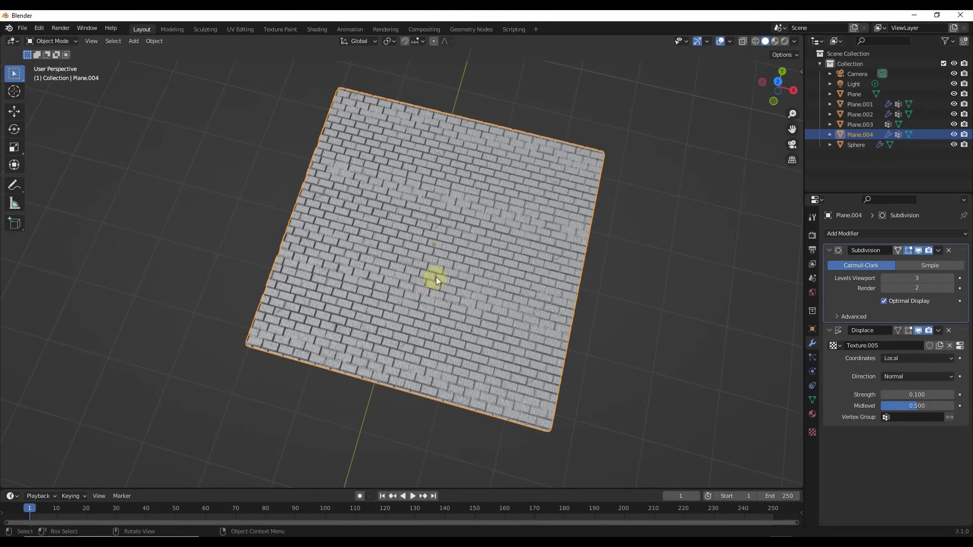
pyautogui.scroll(3, 442, 259)
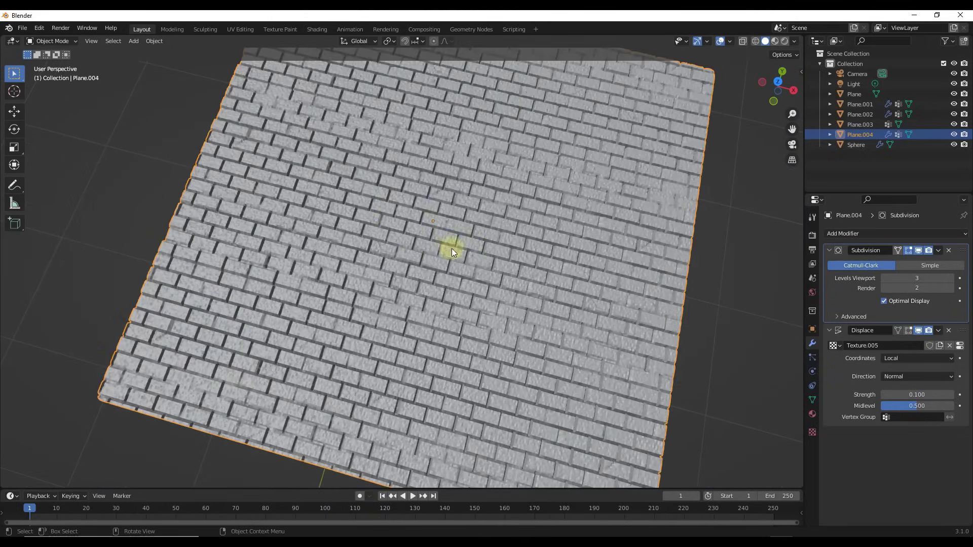
pyautogui.scroll(5, 436, 277)
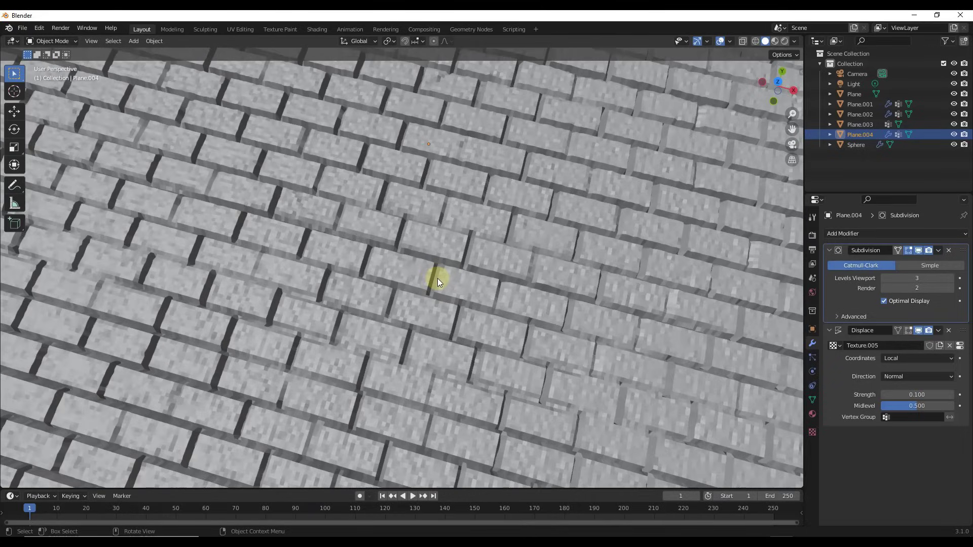
pyautogui.scroll(-7, 448, 280)
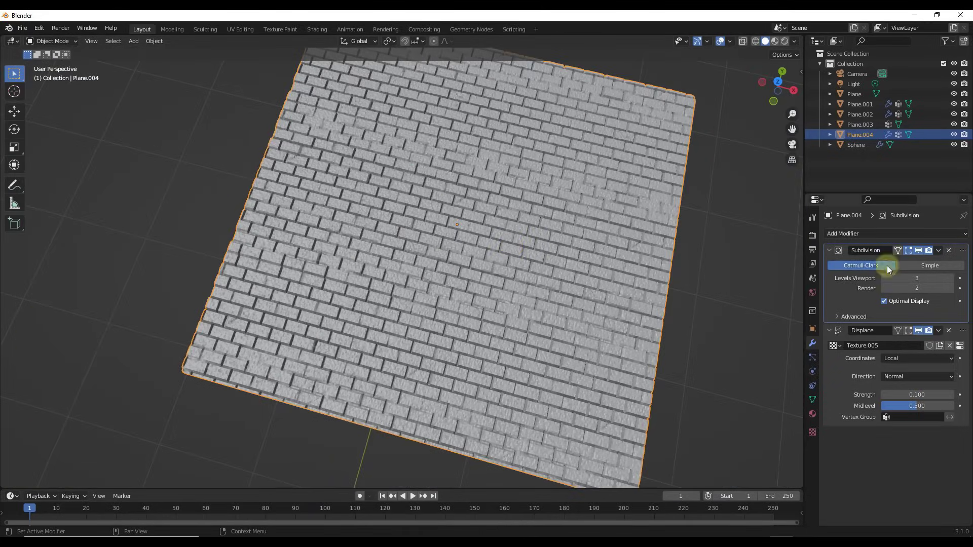
# Step: Switch the brick plane's Subdivision modifier to Simple, raise its viewport levels to 4, and check the block detail up close
pyautogui.click(938, 265)
pyautogui.click(950, 278)
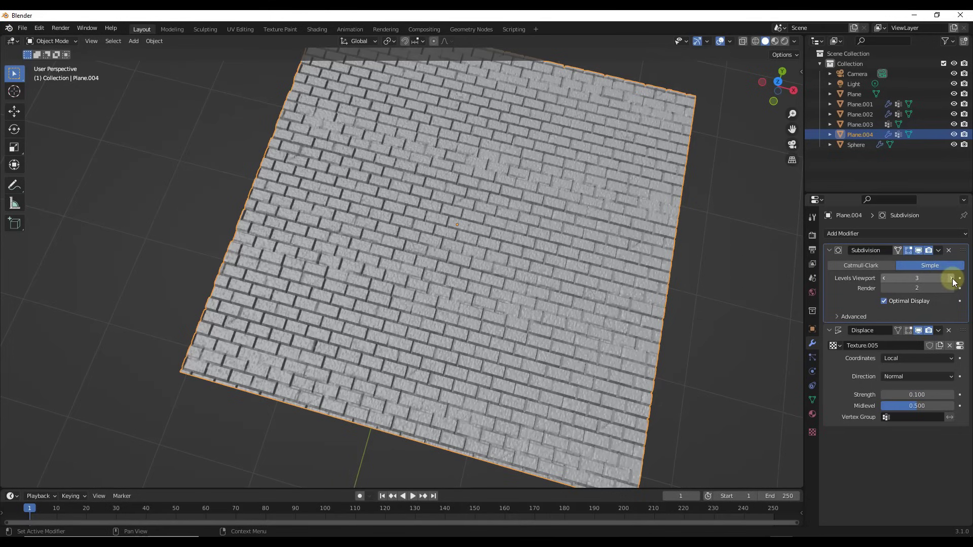
pyautogui.scroll(10, 451, 208)
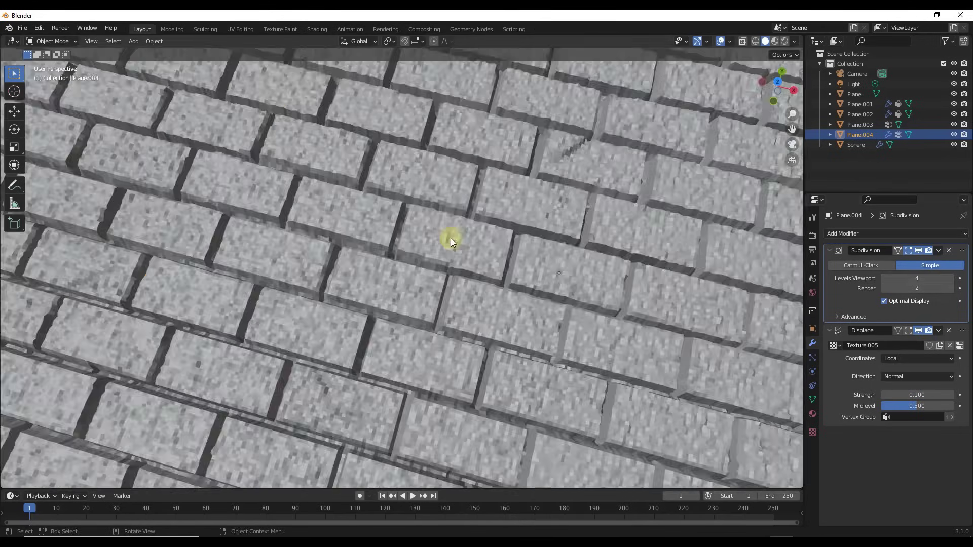
pyautogui.scroll(-10, 452, 251)
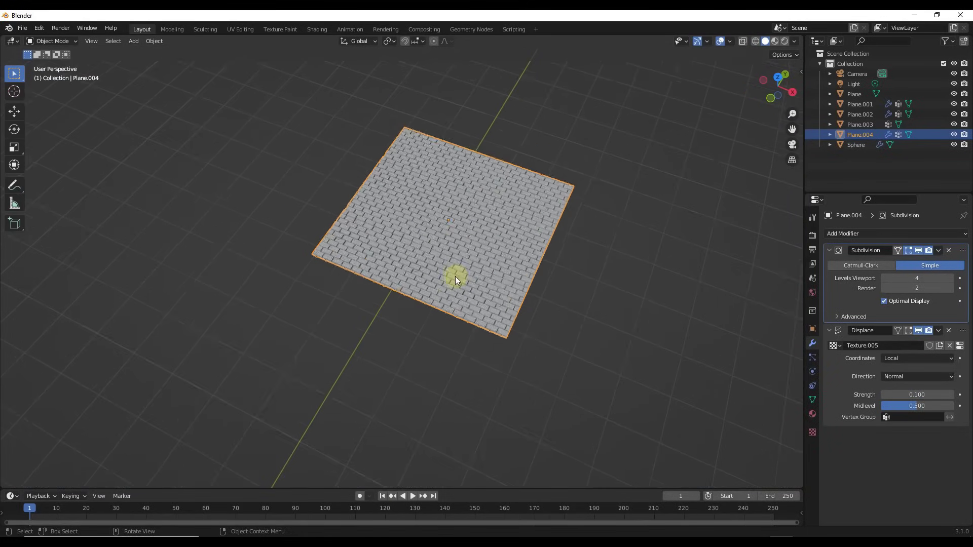
# Step: Examine the displaced brick surface from low angles, from above and close up, checking the block edges and concrete grain
pyautogui.moveTo(455, 275); pyautogui.dragTo(474, 265, button='middle')
pyautogui.scroll(-2, 474, 266)
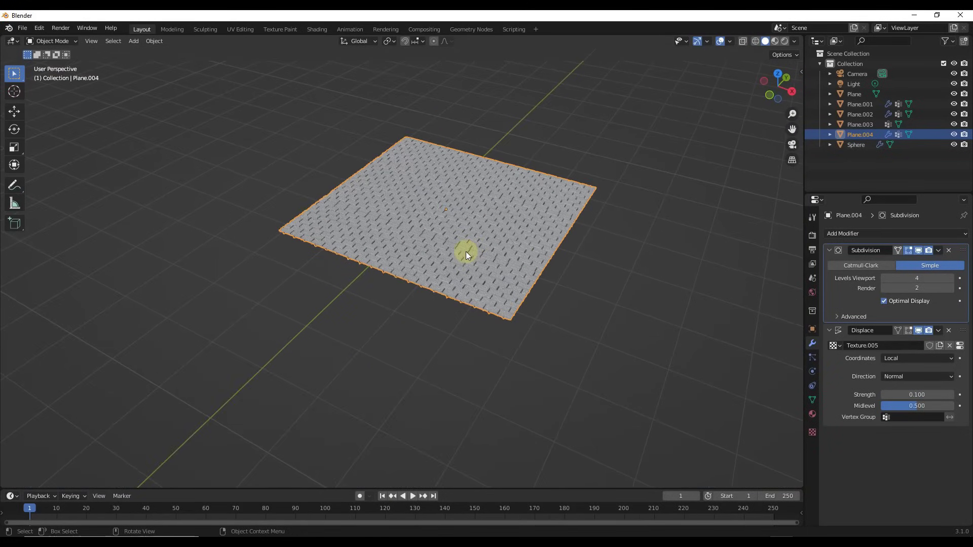
pyautogui.scroll(6, 466, 251)
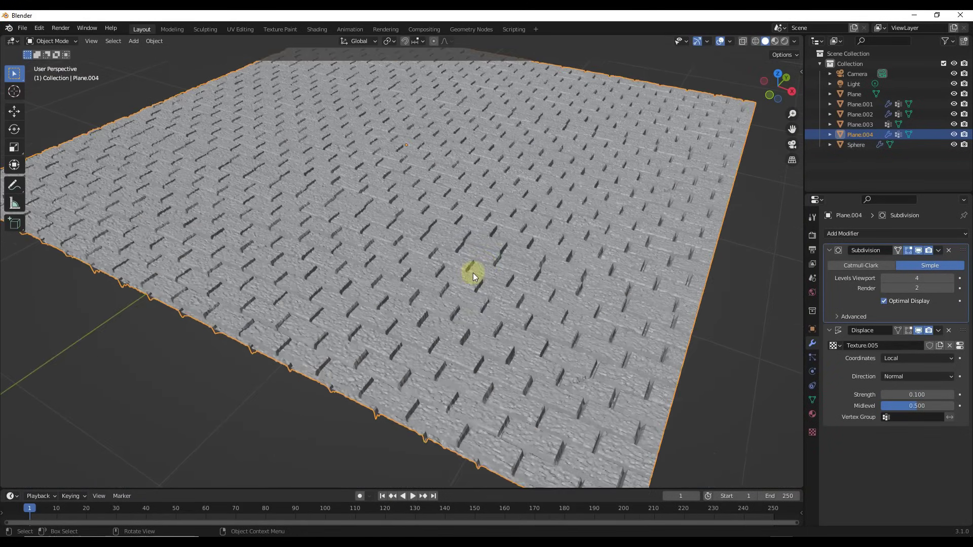
pyautogui.scroll(4, 451, 414)
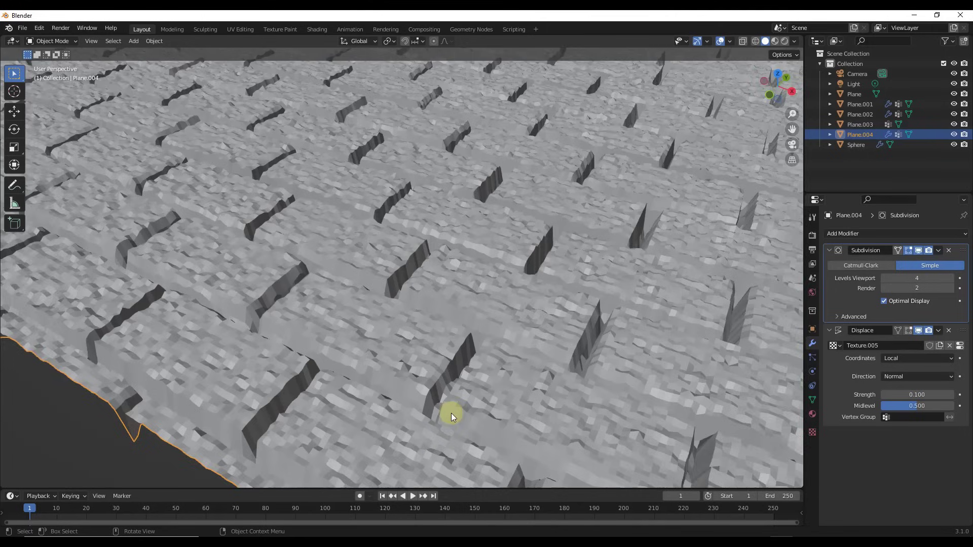
pyautogui.scroll(-7, 440, 397)
pyautogui.moveTo(448, 353); pyautogui.dragTo(426, 284, button='middle')
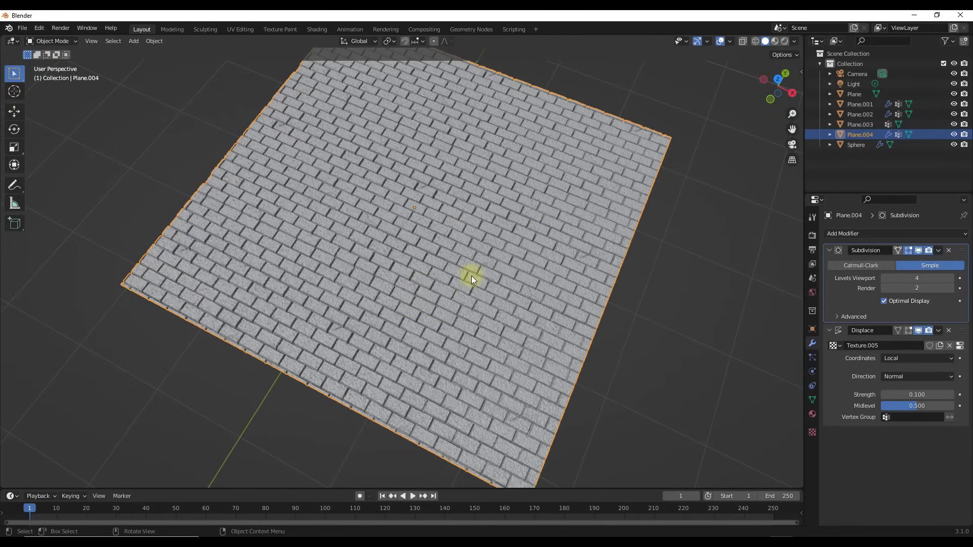
pyautogui.moveTo(471, 275); pyautogui.dragTo(446, 227, button='middle')
pyautogui.scroll(3, 420, 315)
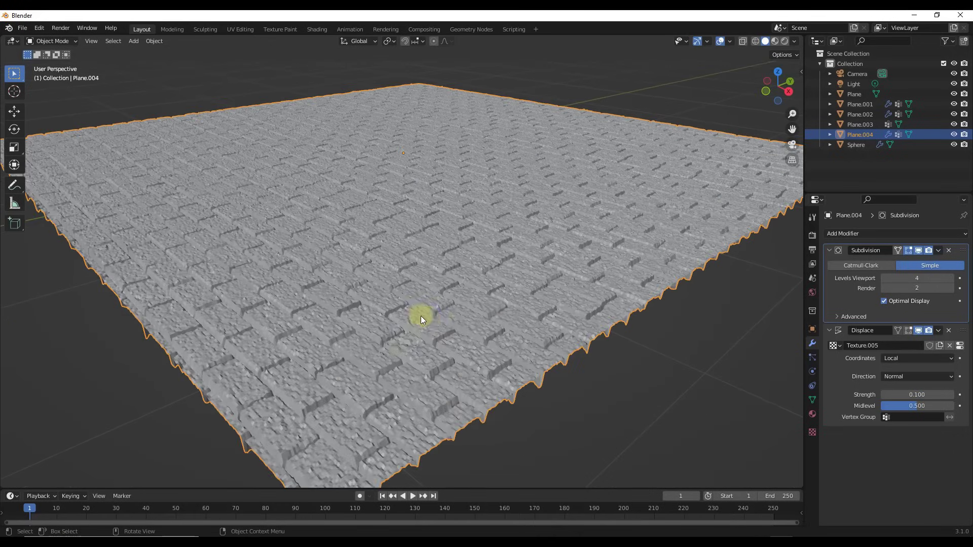
pyautogui.scroll(2, 424, 320)
pyautogui.scroll(-5, 427, 327)
pyautogui.scroll(6, 536, 272)
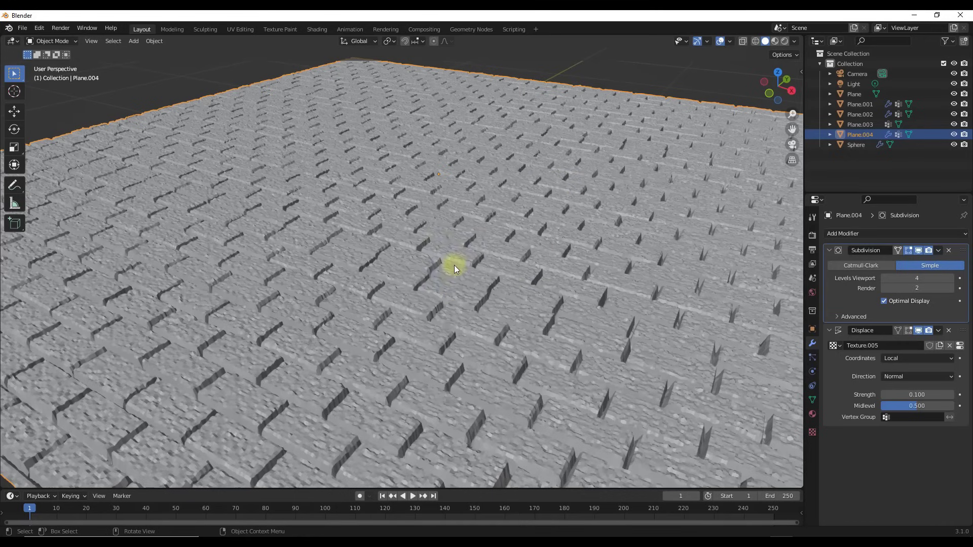
pyautogui.scroll(-4, 453, 265)
pyautogui.moveTo(463, 256); pyautogui.dragTo(582, 225, button='middle')
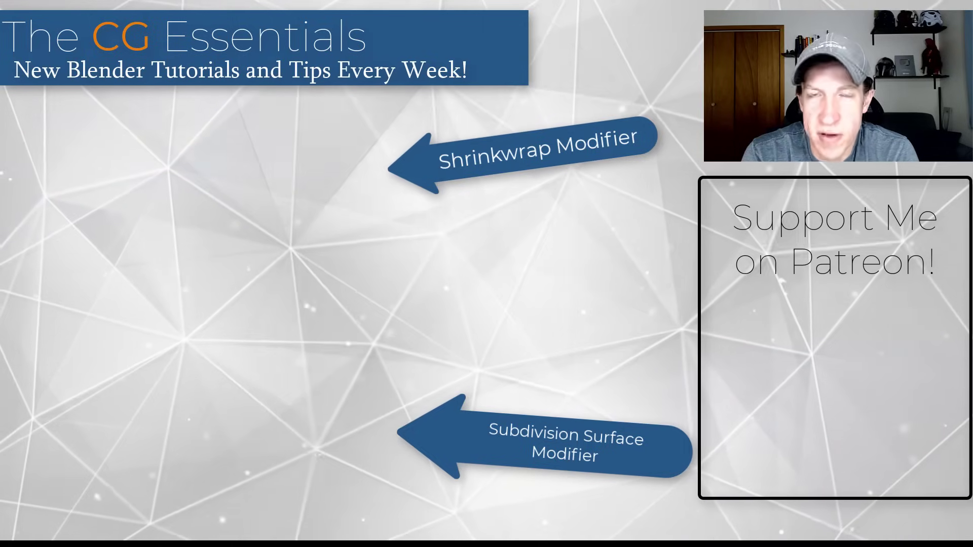